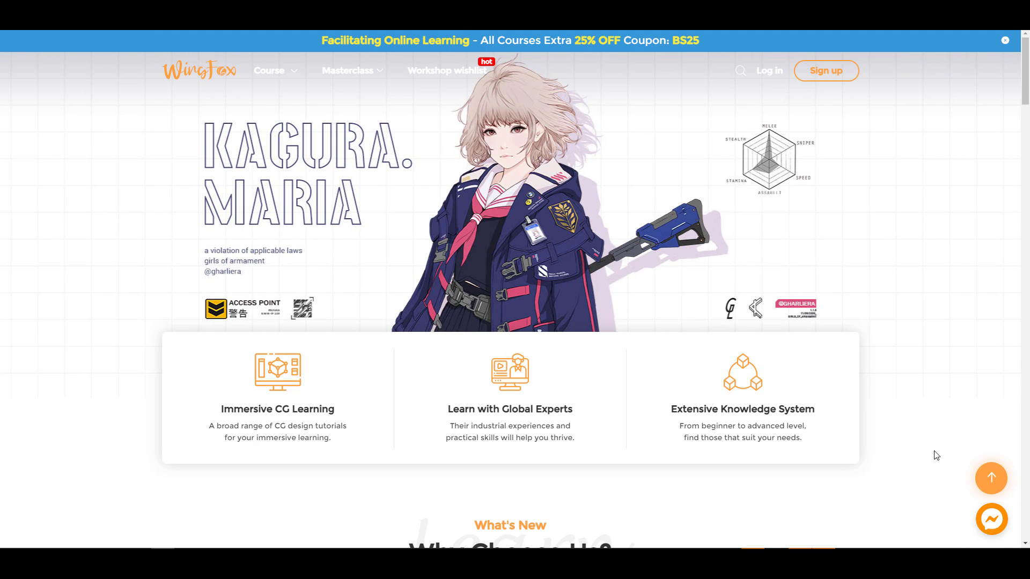
# Step: Scroll through the WingFox homepage courses to the High Precision Female Portrait Making Workflow course
pyautogui.scroll(-7, 936, 455)
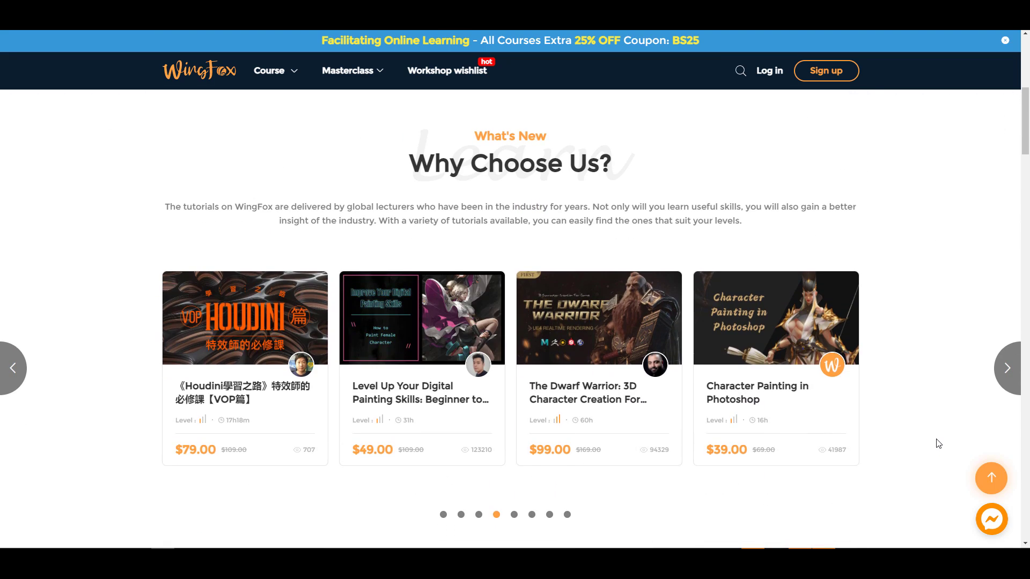
pyautogui.scroll(-7, 938, 443)
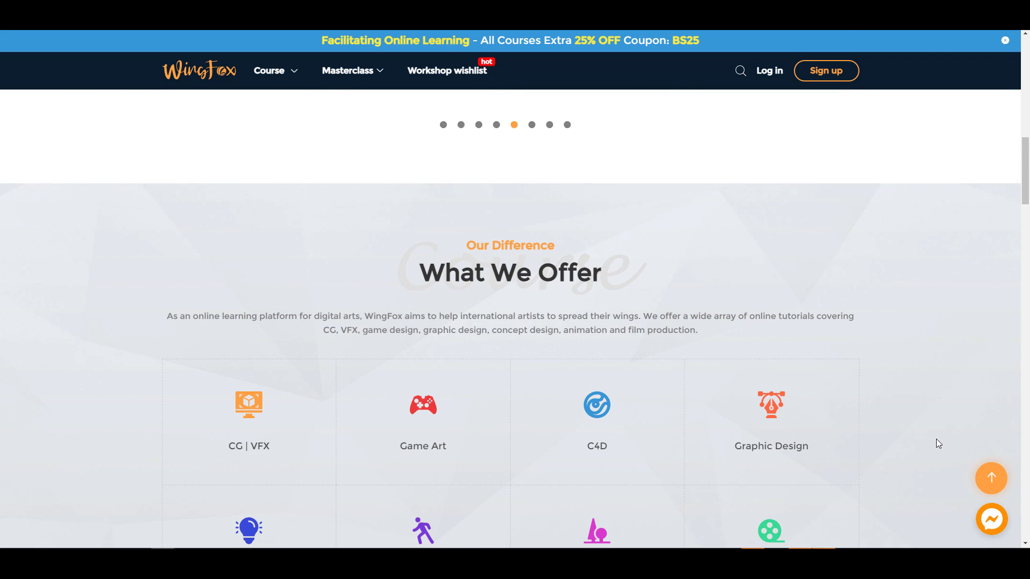
pyautogui.scroll(-4, 955, 407)
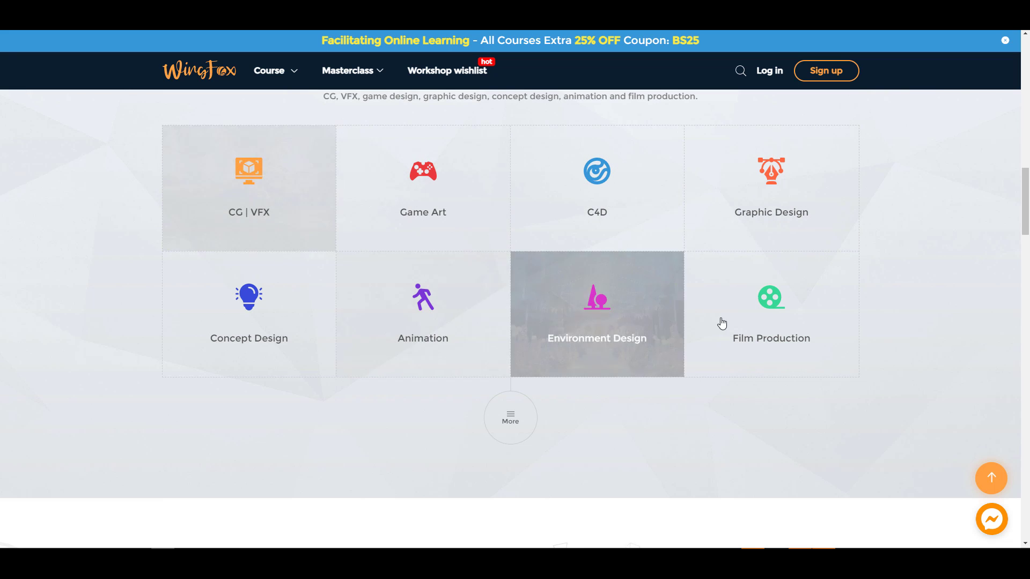
pyautogui.scroll(15, 517, 273)
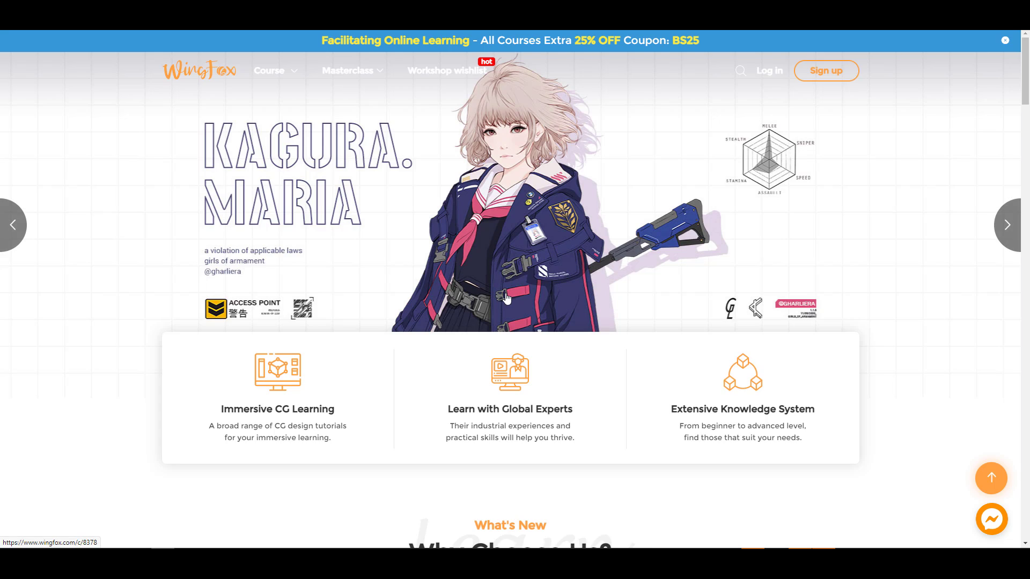
pyautogui.scroll(-10, 506, 298)
pyautogui.scroll(7, 506, 298)
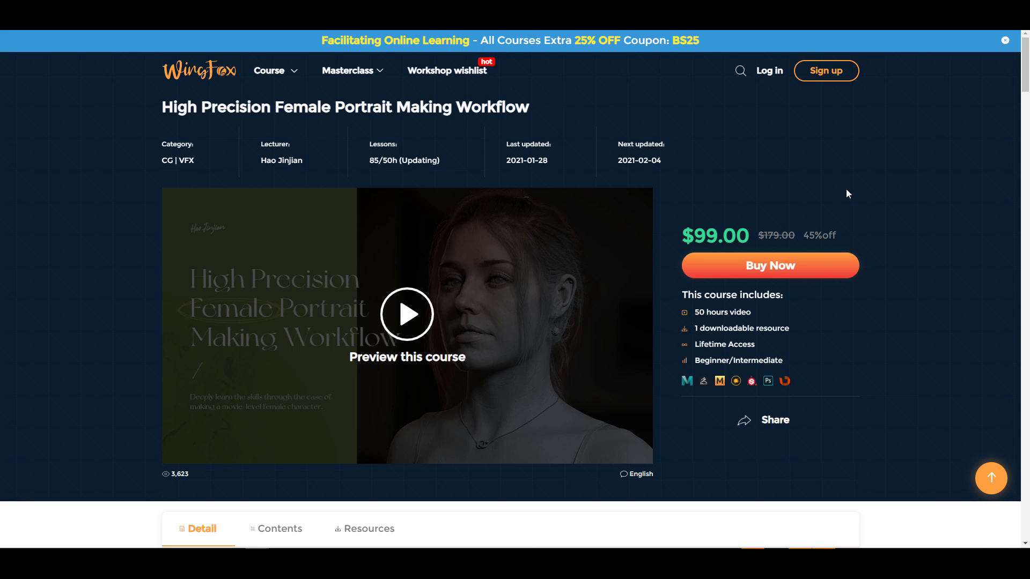
# Step: Scroll the course page past the update policy and introduction to the Senior Character Modeler lecturer bio
pyautogui.scroll(-3, 845, 188)
pyautogui.scroll(2, 845, 189)
pyautogui.scroll(1, 846, 196)
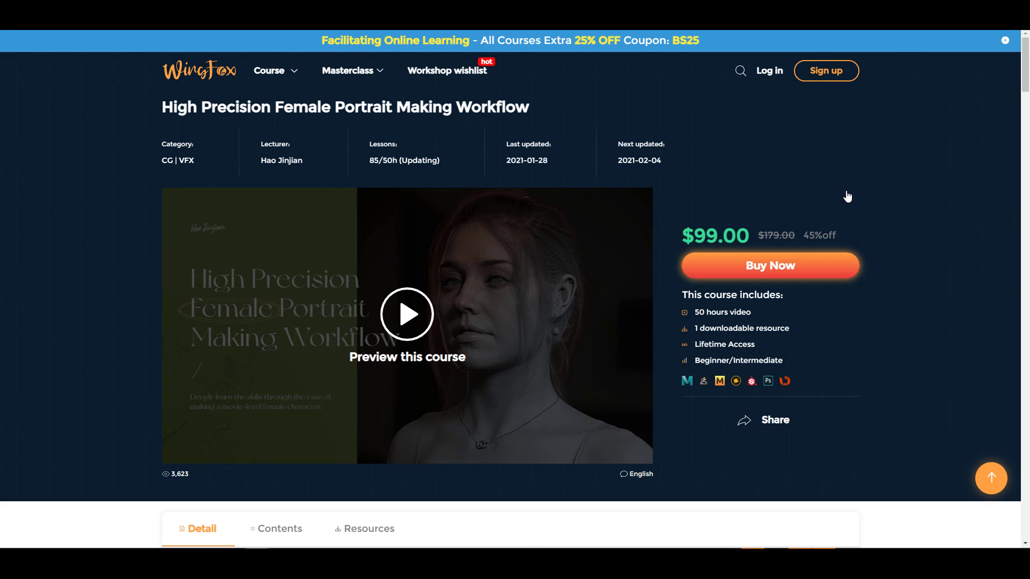
pyautogui.scroll(-3, 846, 196)
pyautogui.scroll(3, 847, 196)
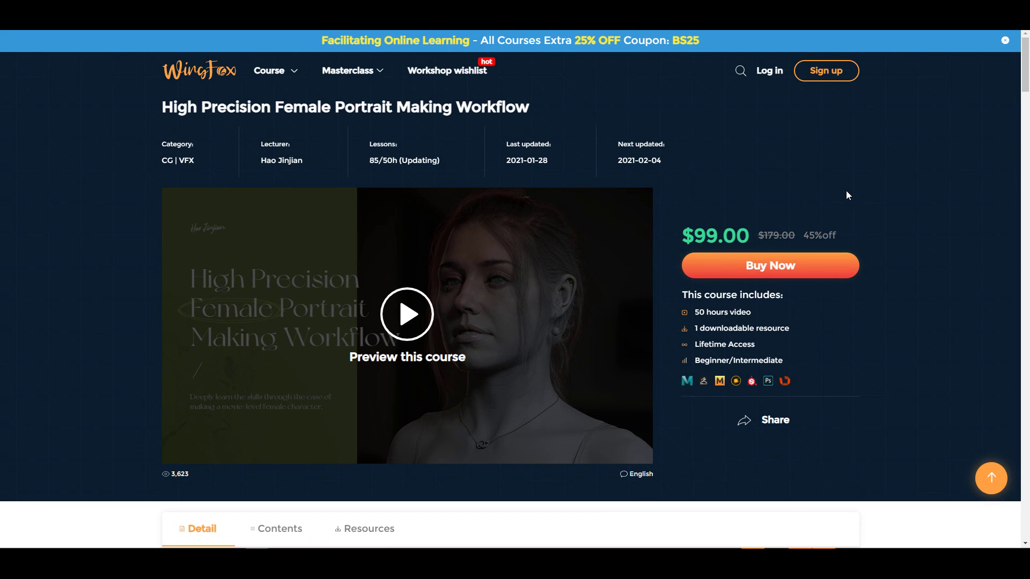
pyautogui.scroll(-3, 846, 194)
pyautogui.scroll(3, 848, 204)
pyautogui.scroll(-10, 848, 203)
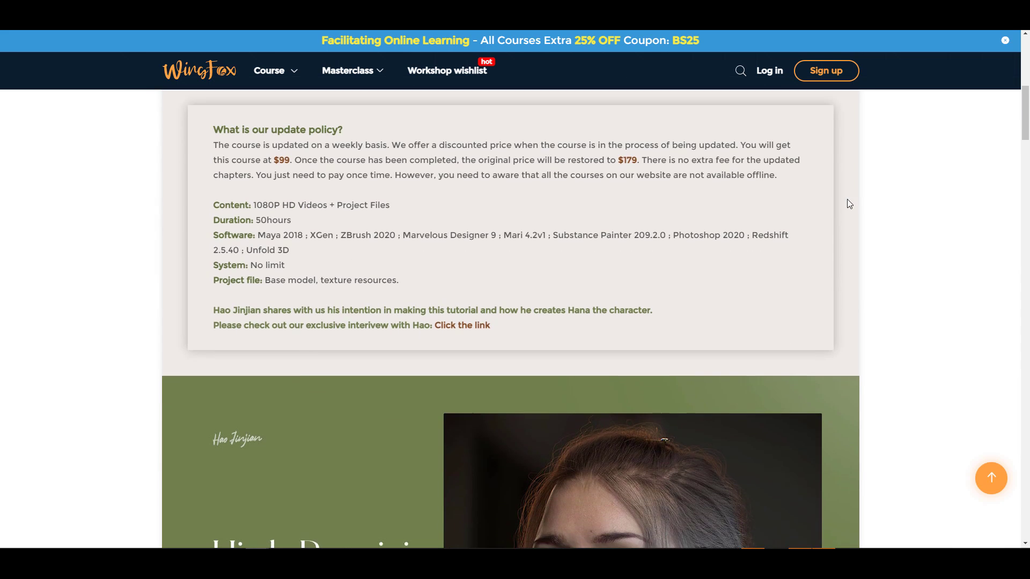
pyautogui.scroll(-10, 847, 204)
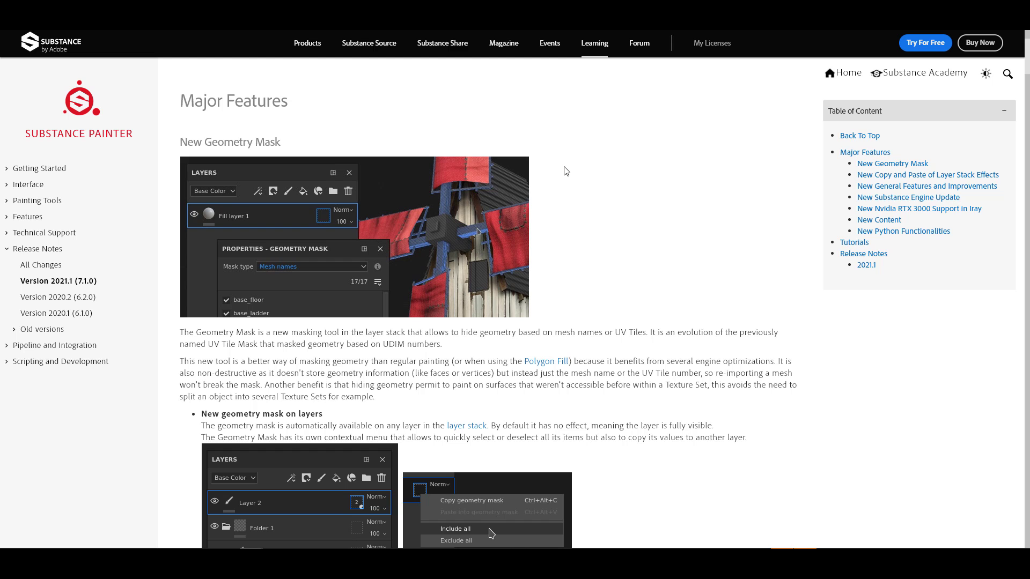
# Step: Scroll through the New Geometry Mask section of the Version 2021.1 (7.1.0) release notes
pyautogui.scroll(-4, 565, 171)
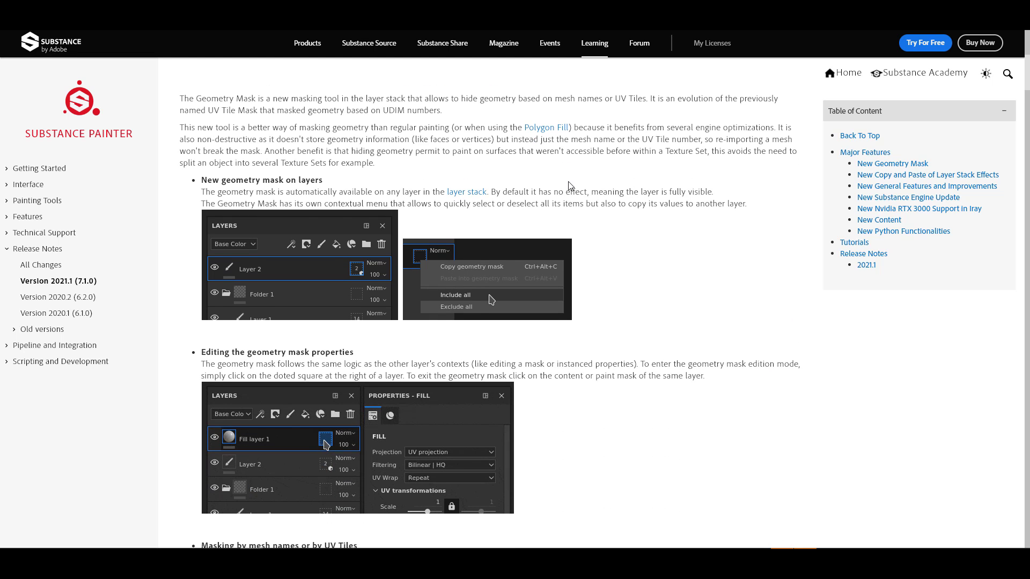
pyautogui.scroll(4, 570, 185)
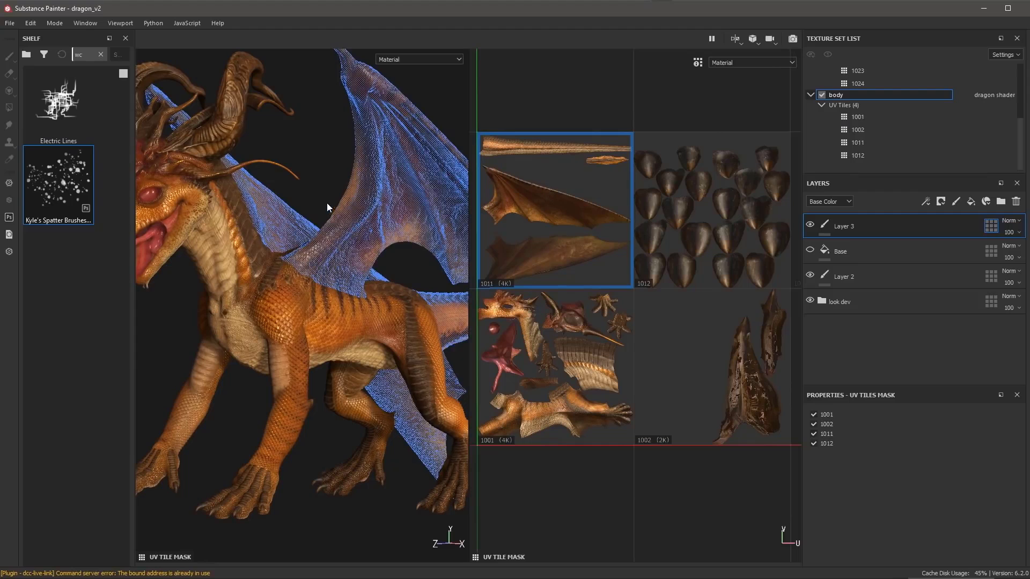
# Step: Uncheck UV tiles 1011, 1012 and 1002 so the dragon's mask keeps only tile 1001
pyautogui.click(537, 211)
pyautogui.click(678, 220)
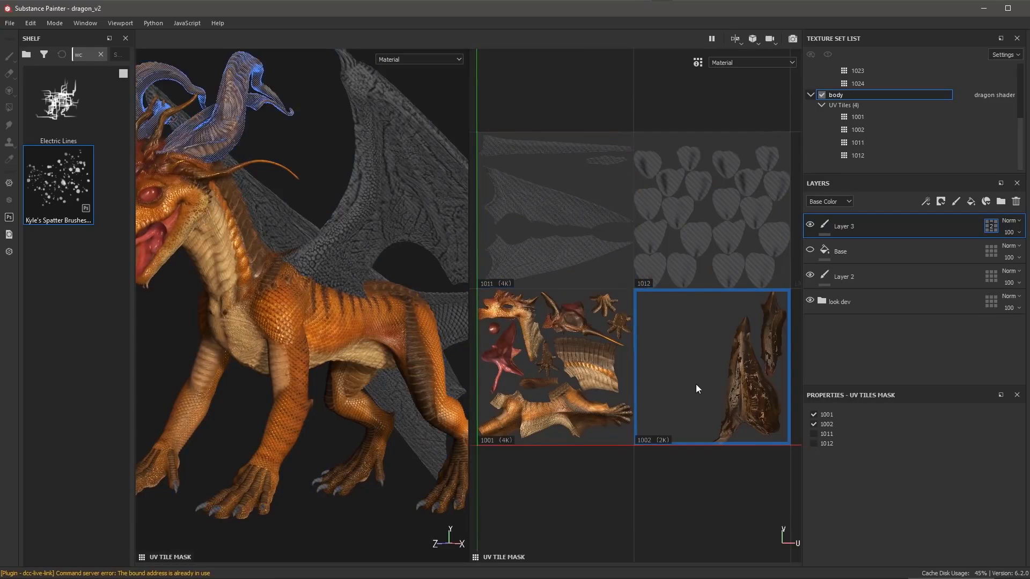
pyautogui.click(701, 386)
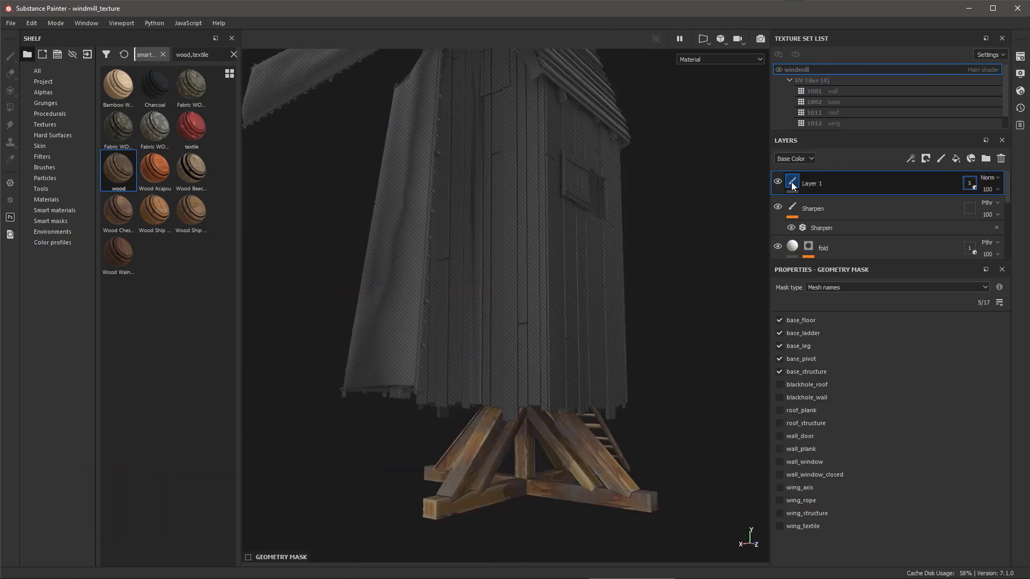
# Step: On the windmill's Layer 1, hide and then restore the mask-excluded geometry, viewing the whole tower
pyautogui.click(790, 181)
pyautogui.scroll(3, 630, 429)
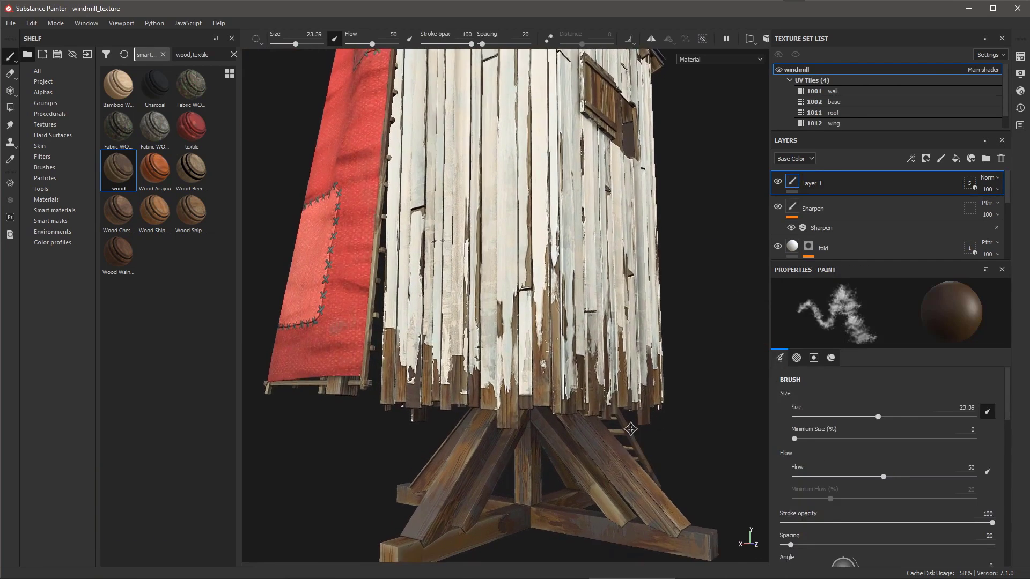
pyautogui.scroll(-3, 631, 429)
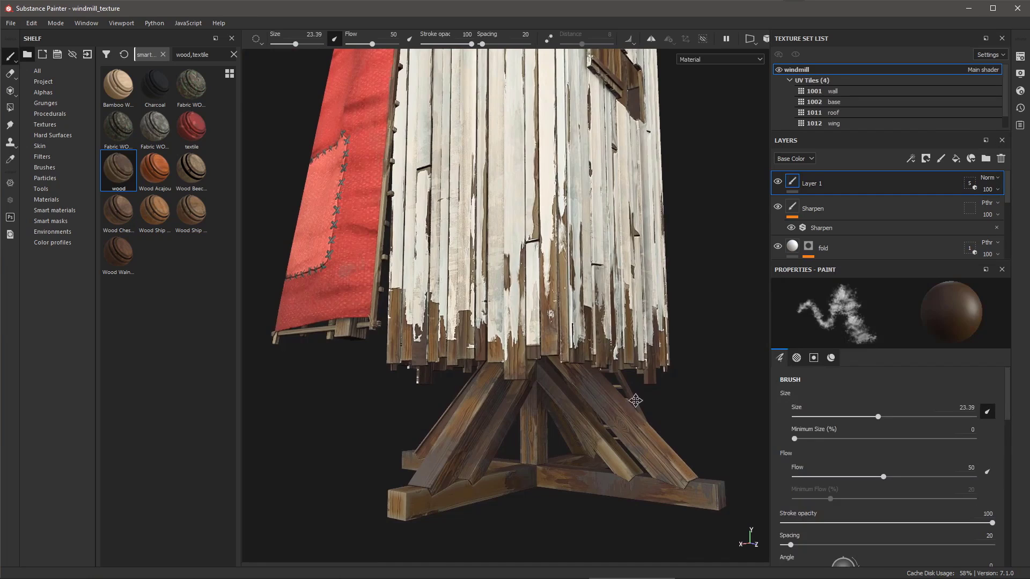
pyautogui.hotkey('alt', 'q')
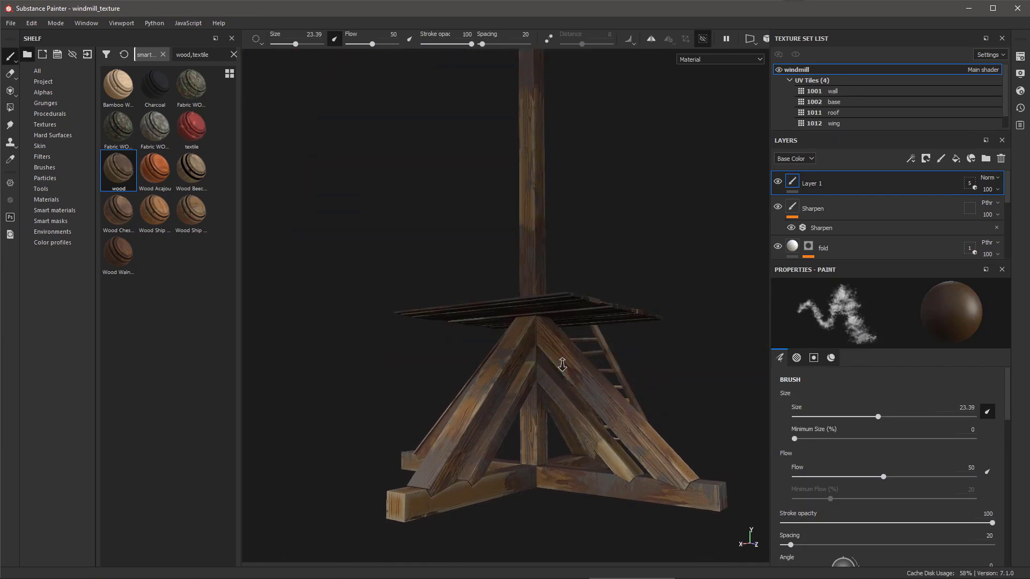
pyautogui.scroll(3, 562, 365)
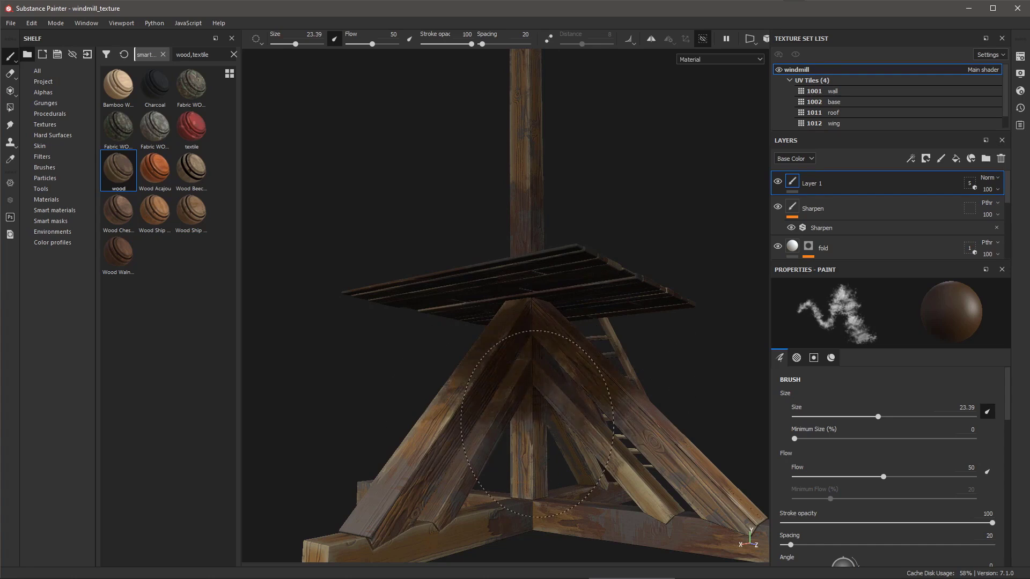
pyautogui.hotkey('alt', 'q')
pyautogui.scroll(-5, 686, 335)
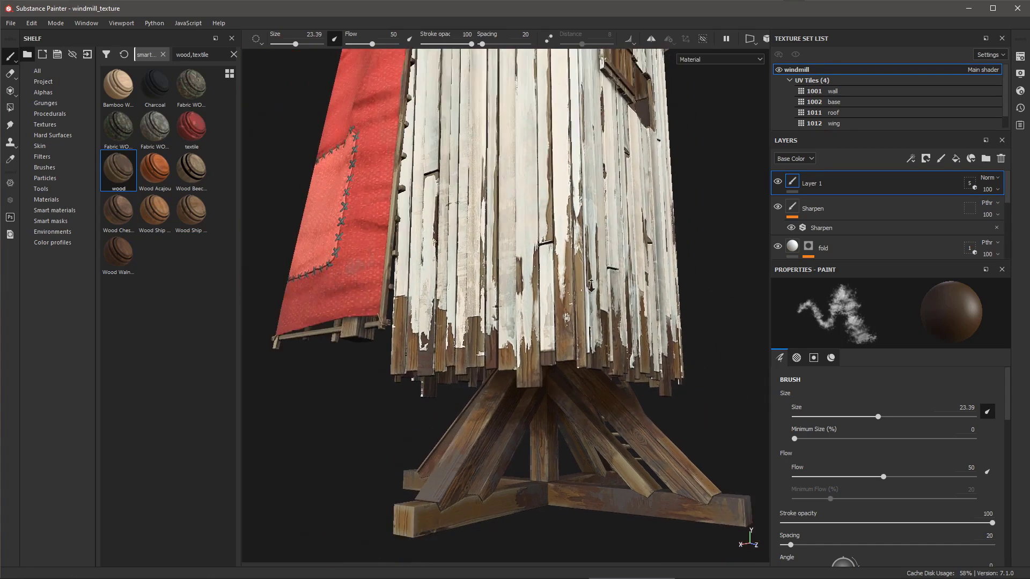
pyautogui.keyDown('alt'); pyautogui.moveTo(686, 335); pyautogui.dragTo(569, 252); pyautogui.keyUp('alt')
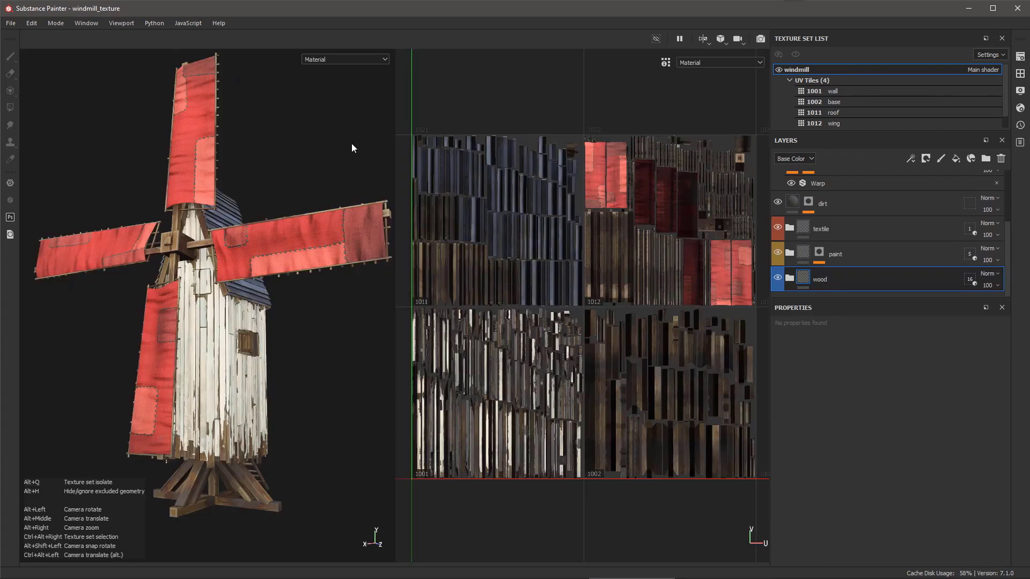
# Step: Toggle the excluded sails, add the wood smart material below paint, and expand its folder
pyautogui.hotkey('alt', 'h')
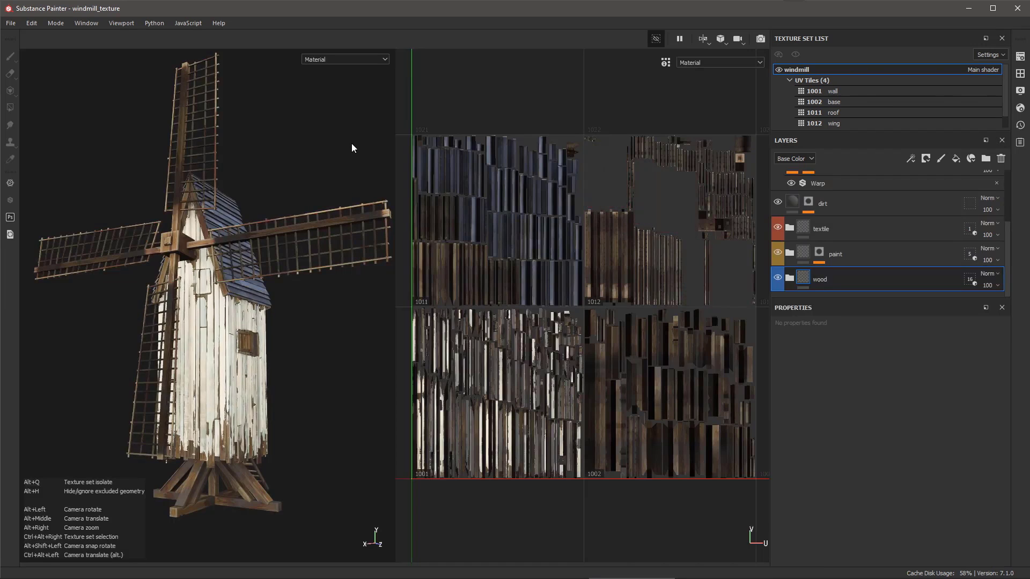
pyautogui.hotkey('alt', 'h')
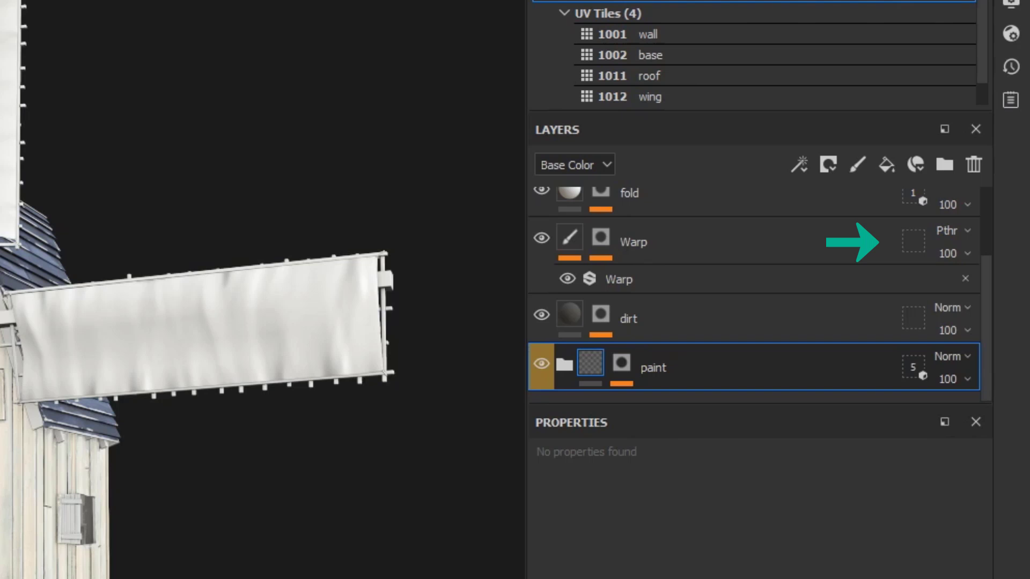
pyautogui.moveTo(451, 423); pyautogui.dragTo(670, 382)
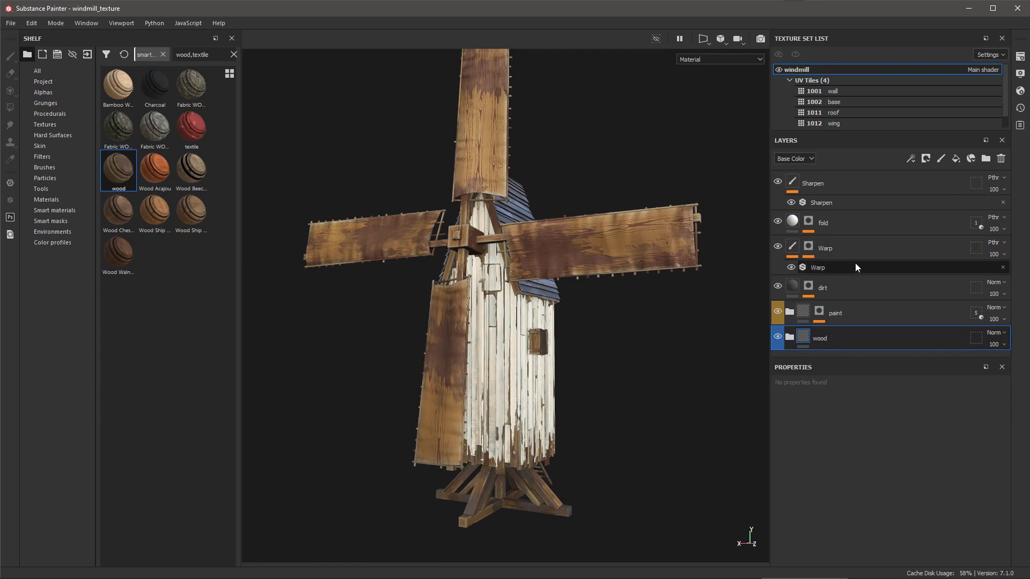
pyautogui.click(790, 336)
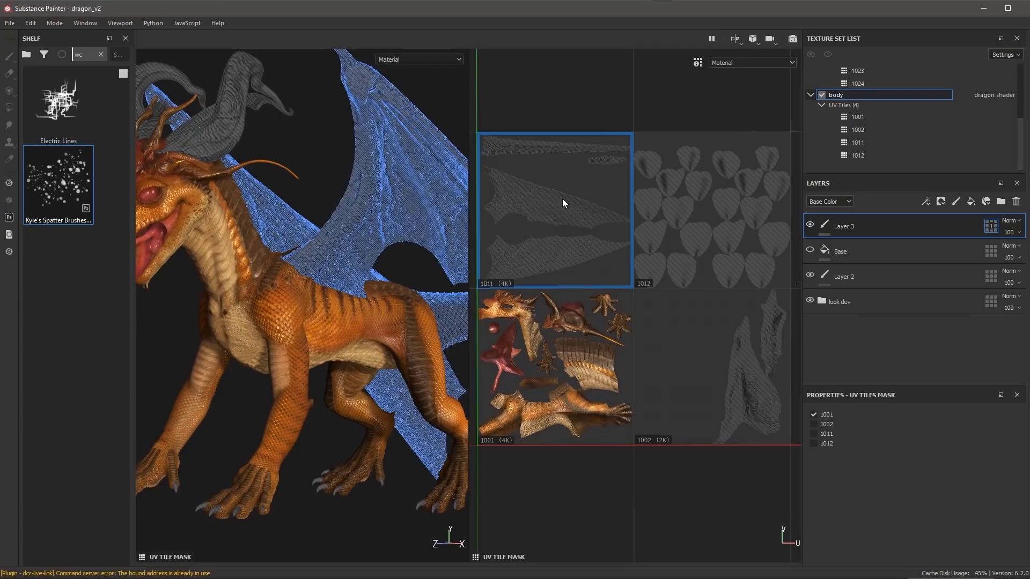
# Step: Re-include UV tile 1011, then switch the textile folder's geometry mask type to Mesh names
pyautogui.click(563, 203)
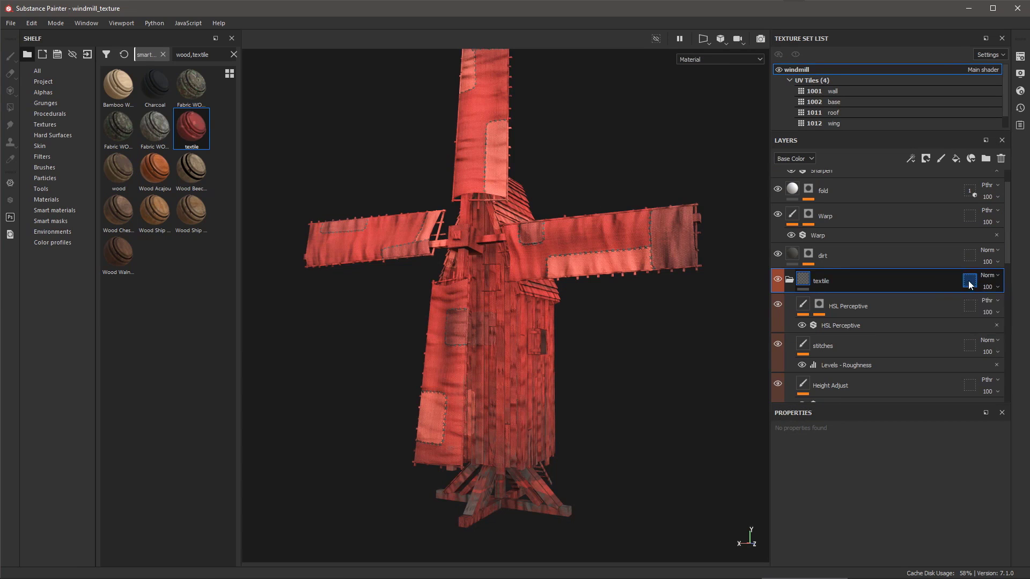
pyautogui.click(970, 283)
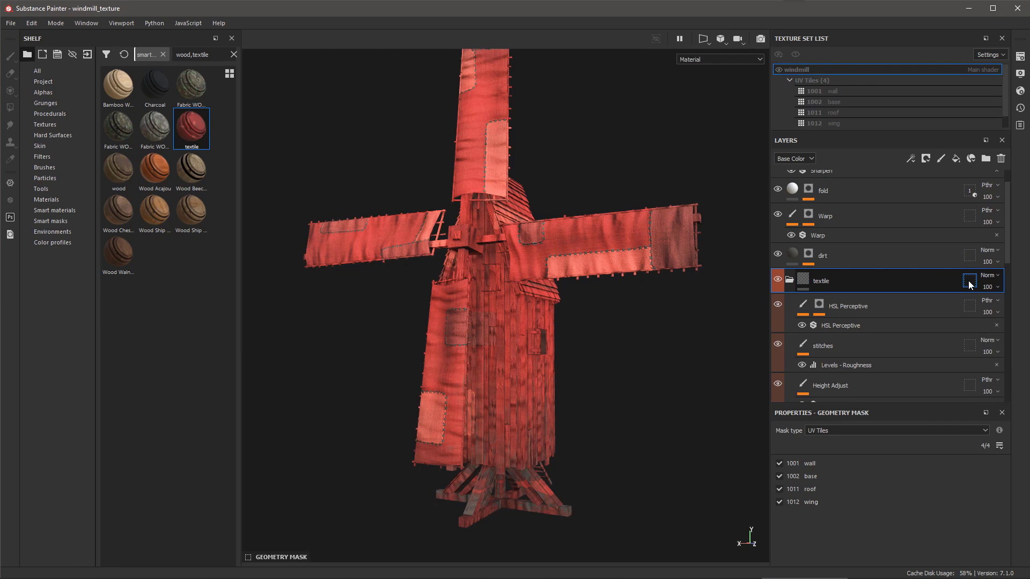
pyautogui.click(825, 431)
pyautogui.click(828, 447)
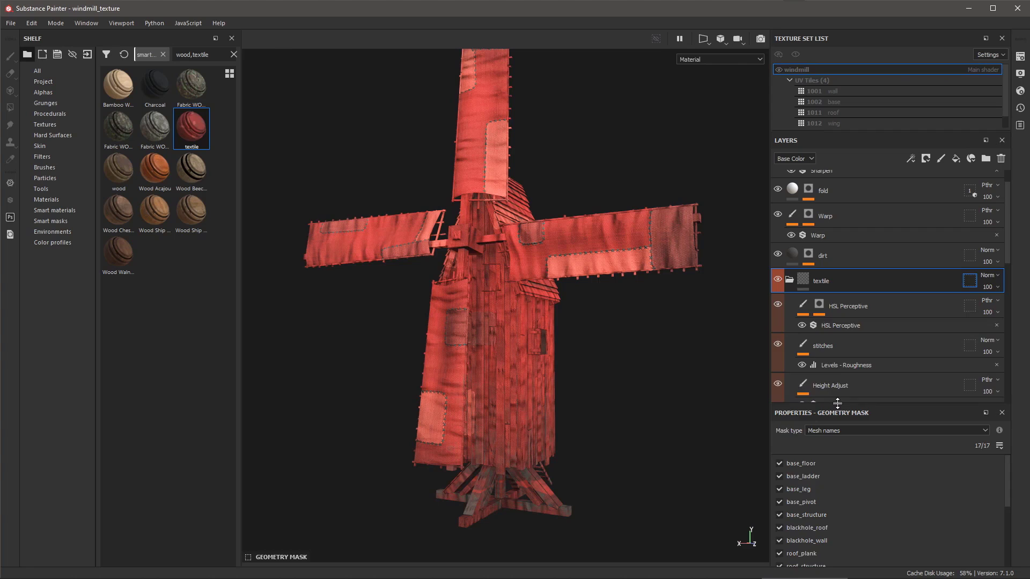
pyautogui.moveTo(837, 403); pyautogui.dragTo(837, 217)
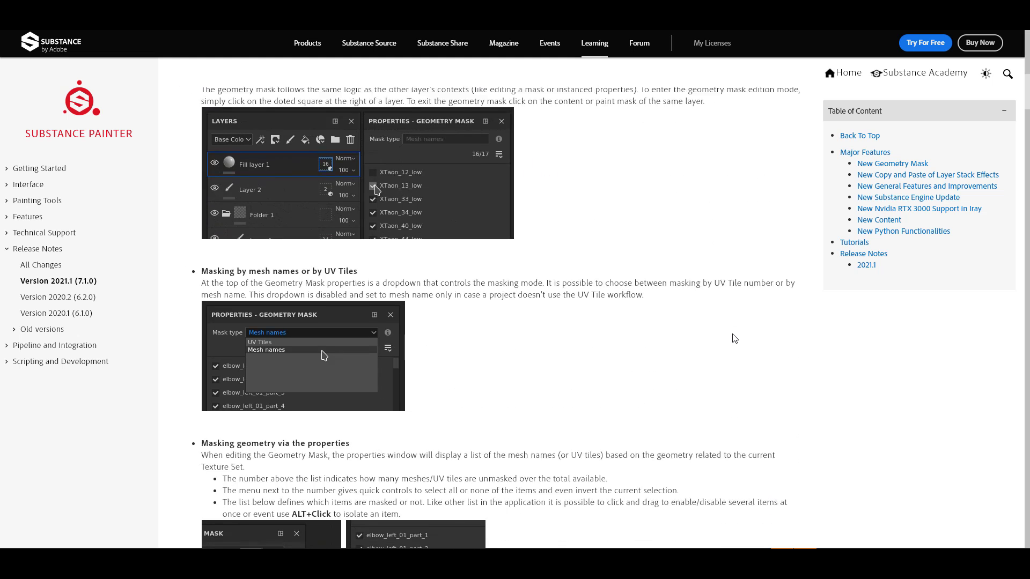
# Step: Scroll the 2021.1 release notes past the copy/paste shortcuts to the New Content stitch tools
pyautogui.scroll(-20, 735, 338)
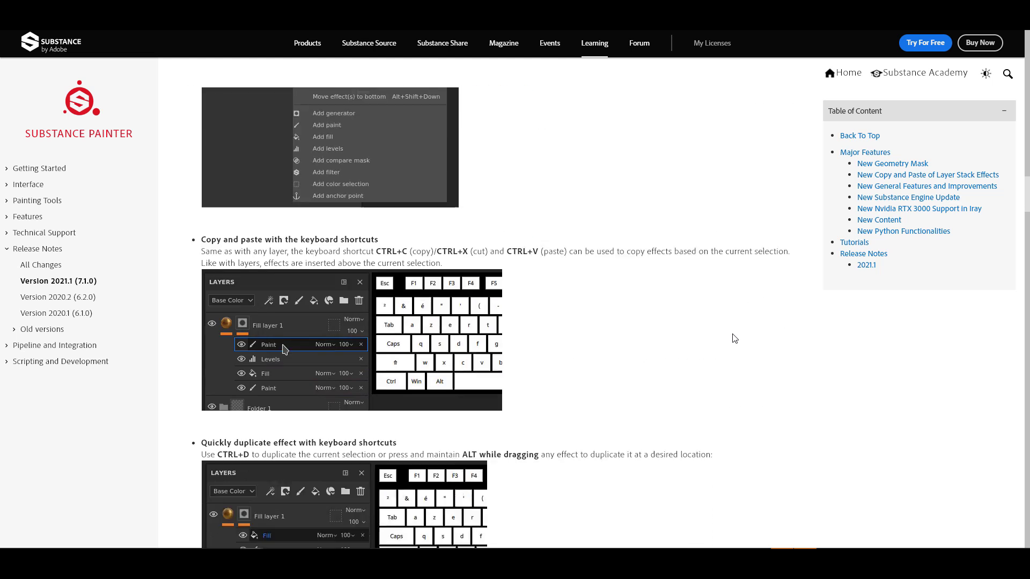
pyautogui.scroll(-5, 734, 338)
pyautogui.scroll(3, 735, 338)
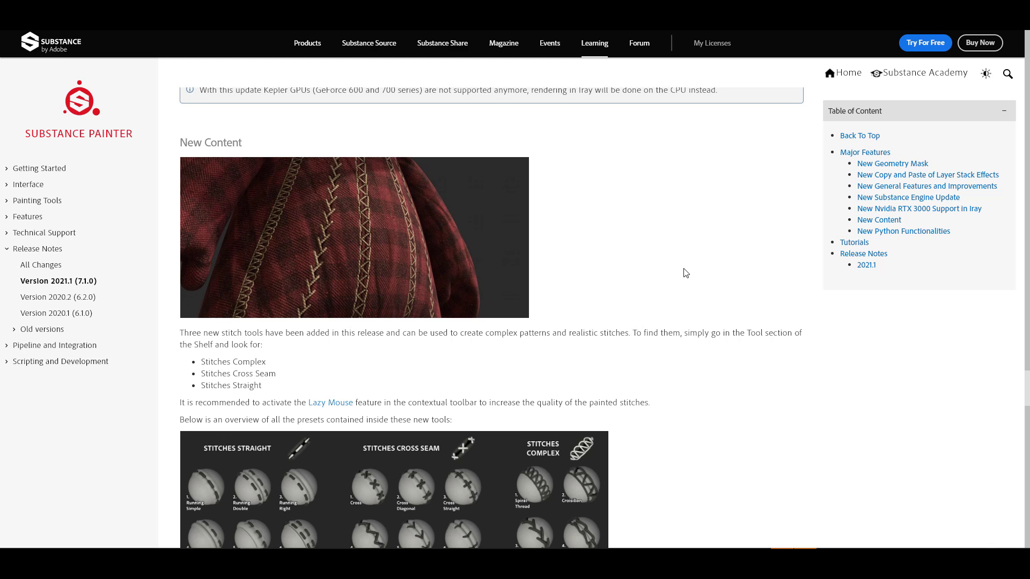
# Step: Scroll to the preset overview image for Stitches Straight, Cross Seam and Complex
pyautogui.scroll(-3, 687, 273)
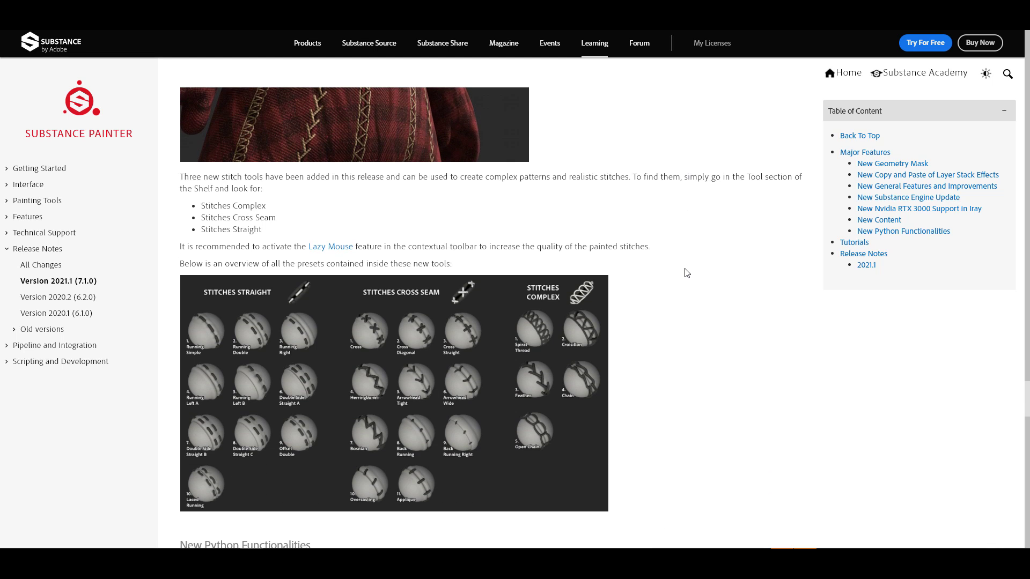
pyautogui.scroll(8, 687, 273)
pyautogui.scroll(-6, 686, 273)
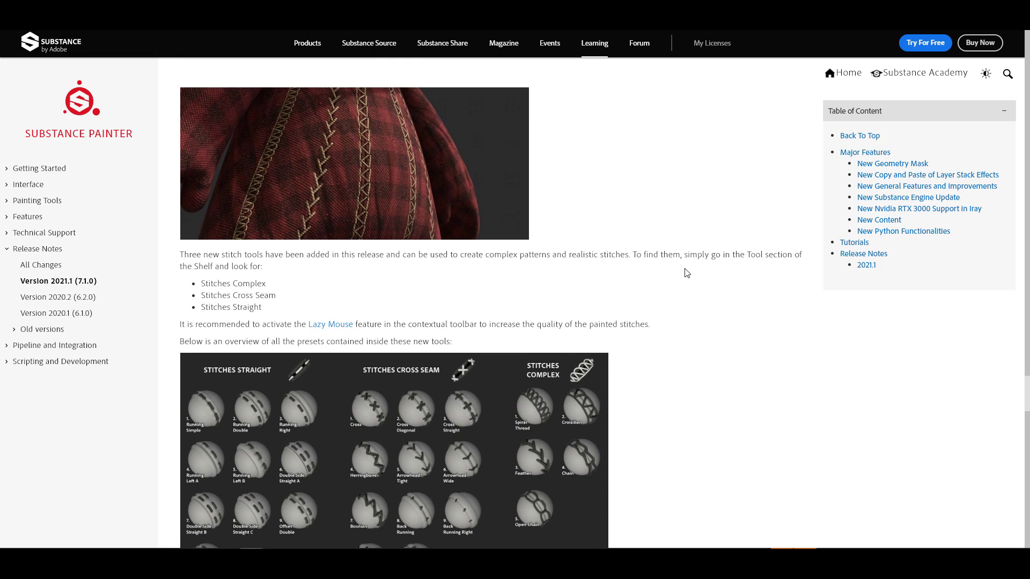
pyautogui.scroll(-3, 687, 272)
pyautogui.scroll(3, 687, 273)
pyautogui.scroll(-3, 687, 273)
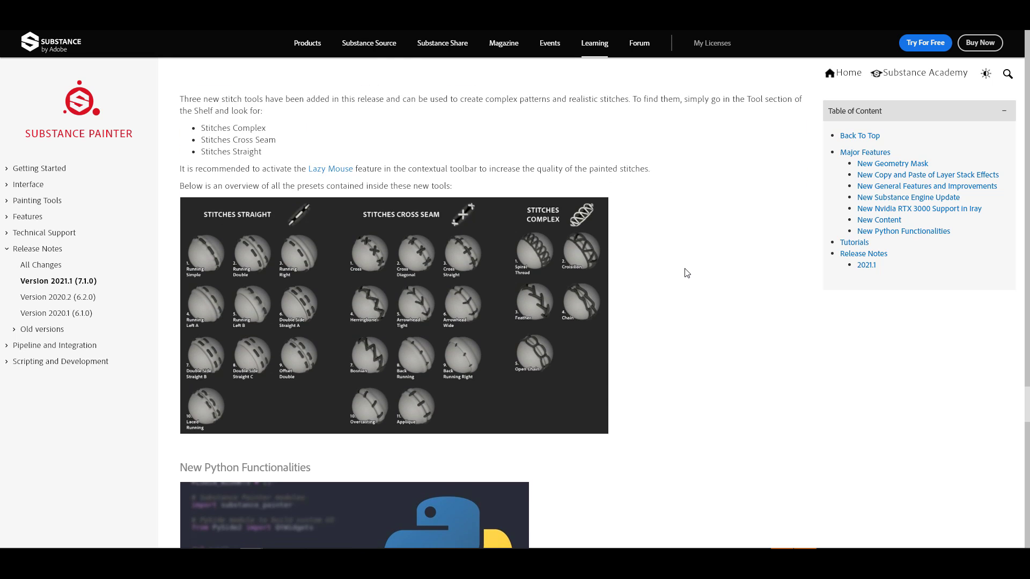
pyautogui.scroll(2, 687, 273)
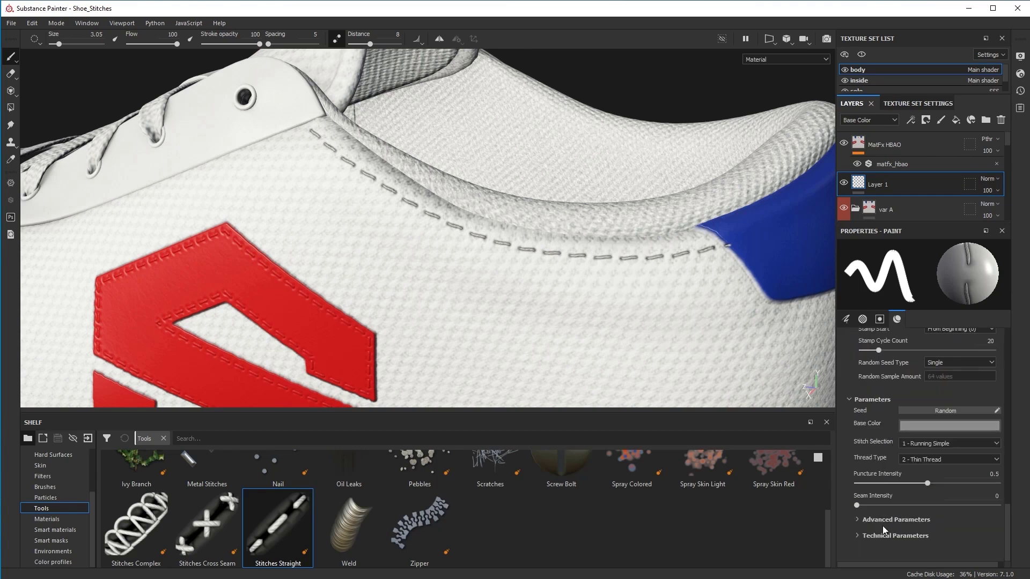
# Step: Expand the stitch tool's Technical Parameters and set Ambient Occlusion Intensity to 1
pyautogui.click(884, 535)
pyautogui.scroll(-2, 890, 528)
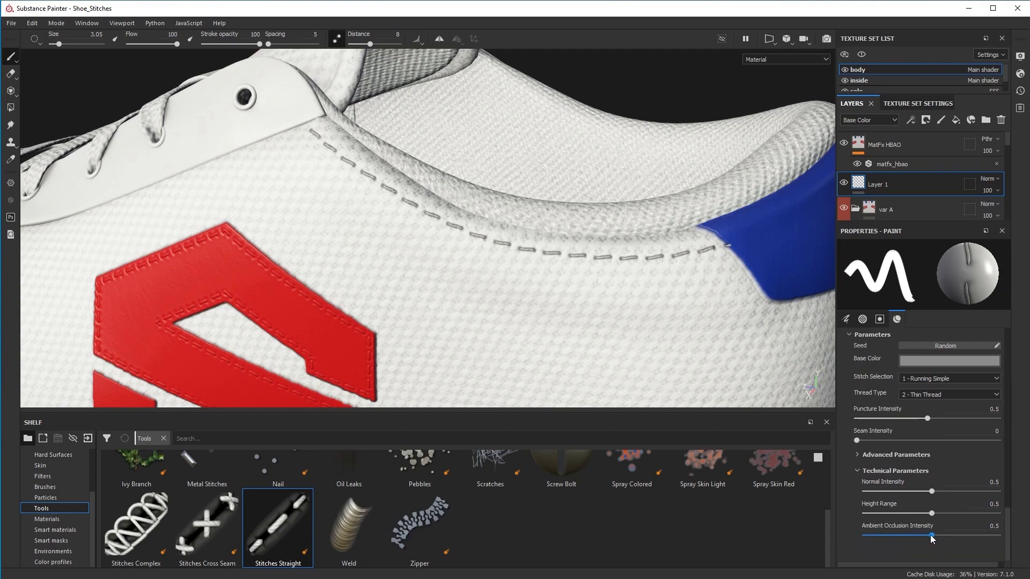
pyautogui.click(787, 59)
pyautogui.click(789, 63)
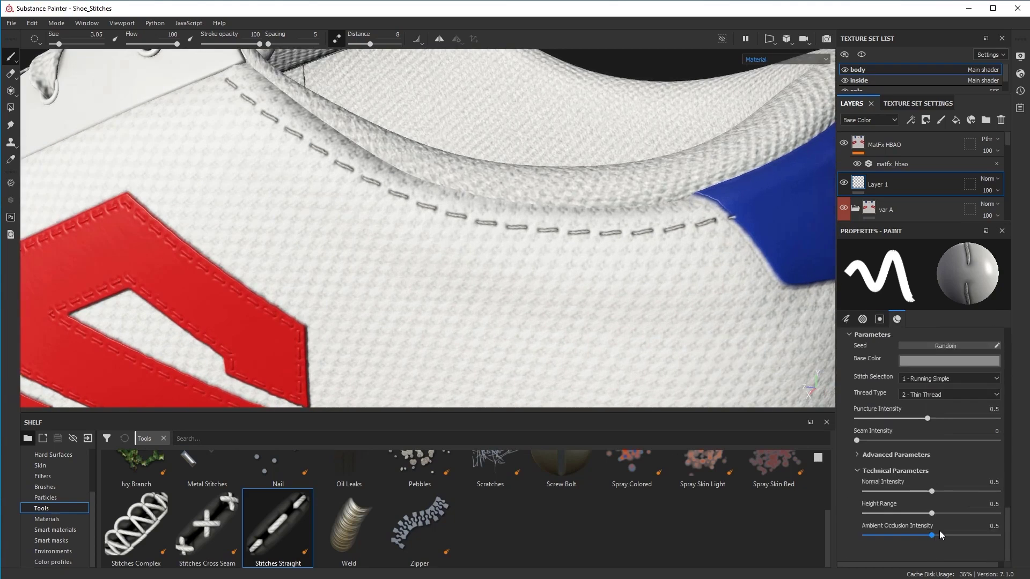
pyautogui.moveTo(976, 538)
pyautogui.mouseDown()
pyautogui.moveTo(1000, 544)
pyautogui.moveTo(953, 547)
pyautogui.moveTo(1007, 554)
pyautogui.mouseUp()
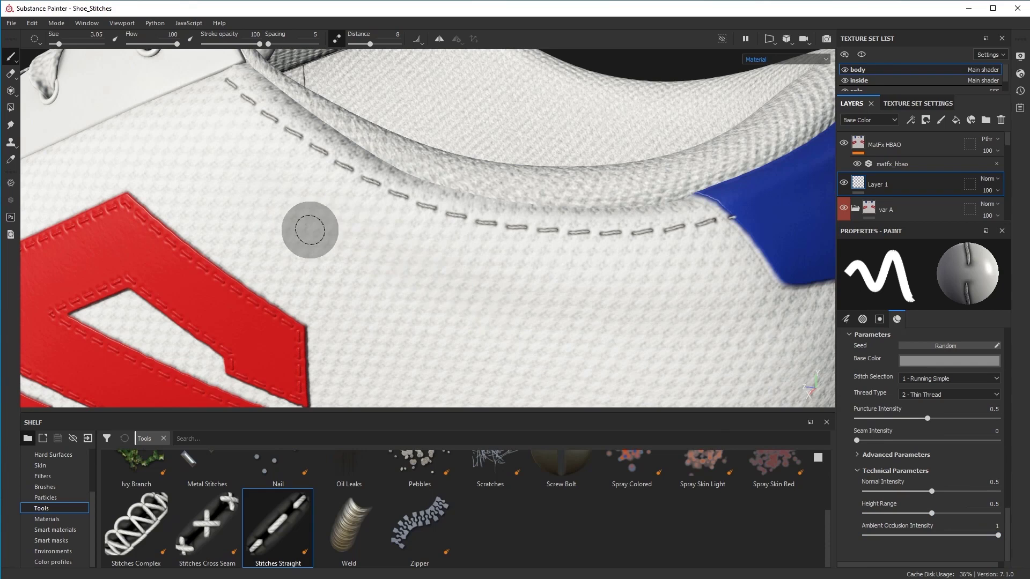
# Step: Paint a second straight stitch line across the shoe's white fabric, shrinking the brush to 0.58
pyautogui.keyDown('shift'); pyautogui.click(652, 323); pyautogui.keyUp('shift')
pyautogui.moveTo(667, 324)
pyautogui.keyDown('alt'); pyautogui.mouseDown()
pyautogui.moveTo(692, 292)
pyautogui.moveTo(670, 272)
pyautogui.moveTo(703, 338)
pyautogui.mouseUp(); pyautogui.keyUp('alt')
pyautogui.press('[')
pyautogui.press('[')
pyautogui.press('[')
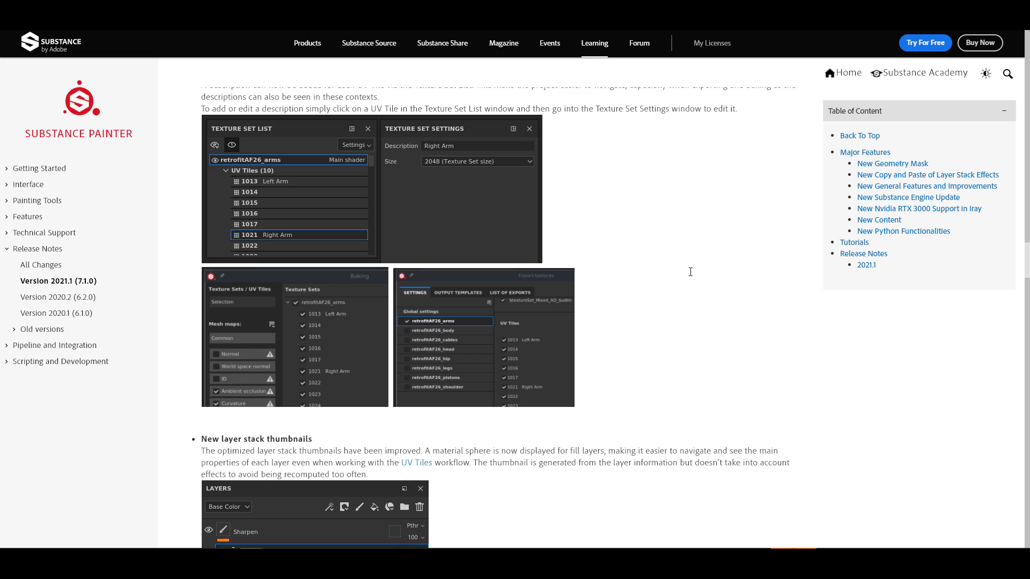
# Step: Scroll past the general improvements and baking entries to the Substance Engine Update and Nvidia RTX 3000 Iray sections
pyautogui.scroll(5, 690, 273)
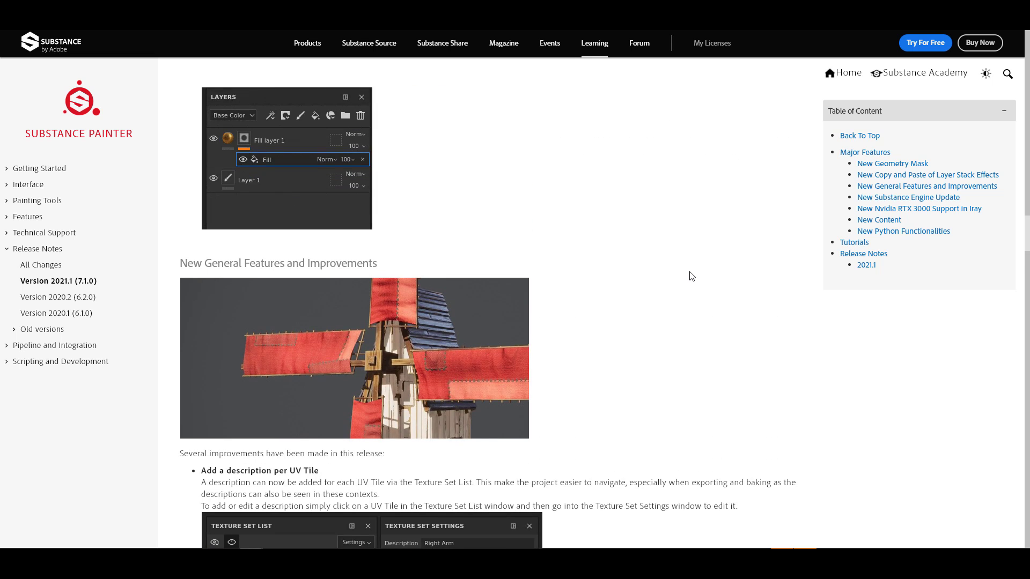
pyautogui.scroll(-10, 692, 276)
pyautogui.scroll(-15, 692, 276)
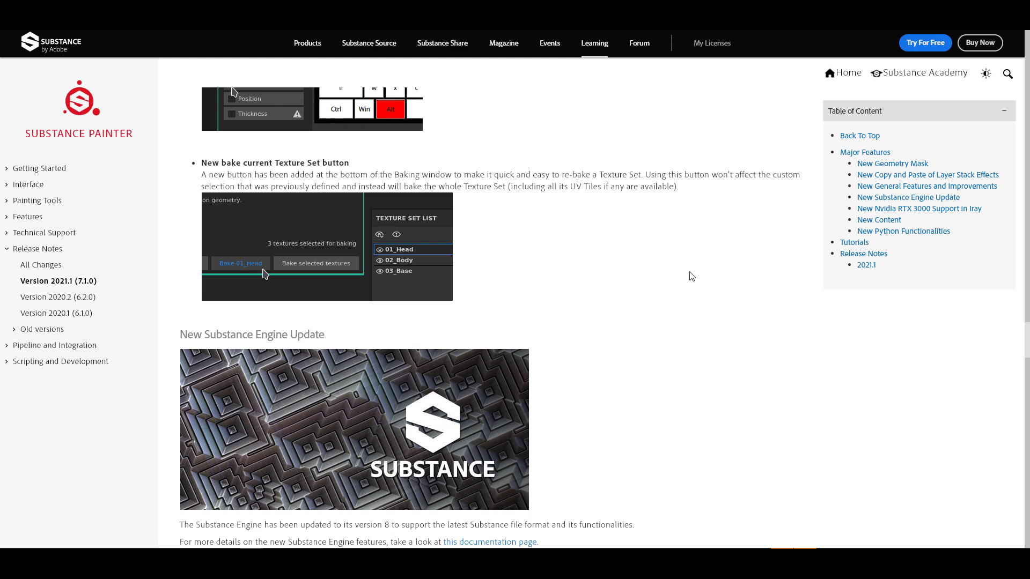
pyautogui.scroll(6, 691, 275)
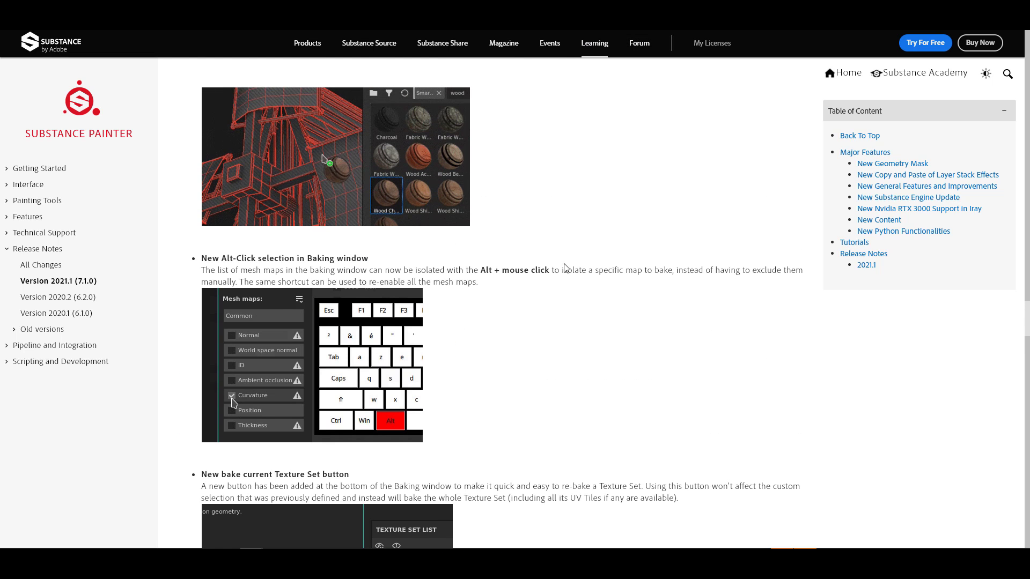
pyautogui.scroll(5, 566, 274)
pyautogui.scroll(-10, 570, 281)
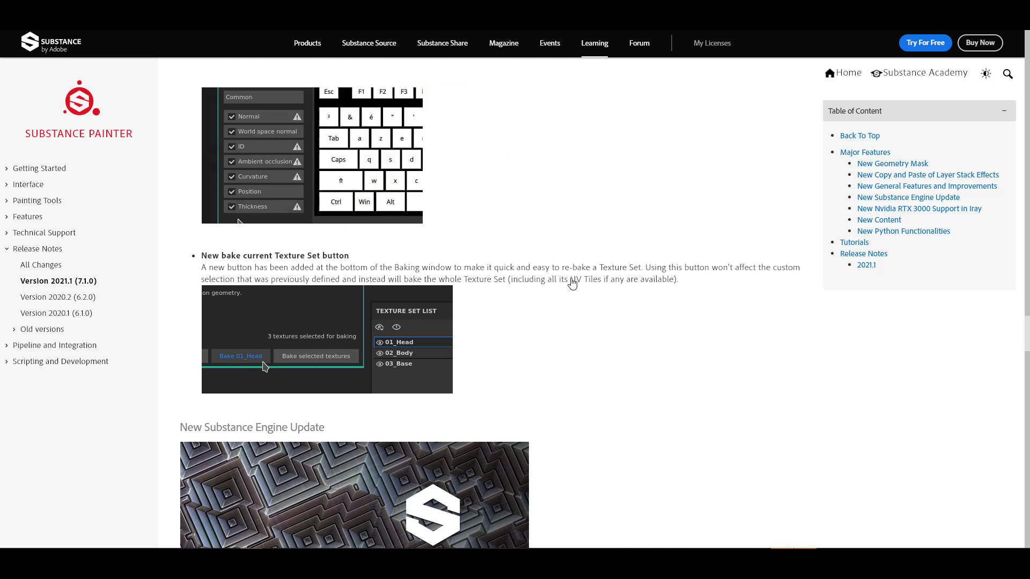
pyautogui.scroll(-7, 572, 284)
pyautogui.scroll(1, 572, 283)
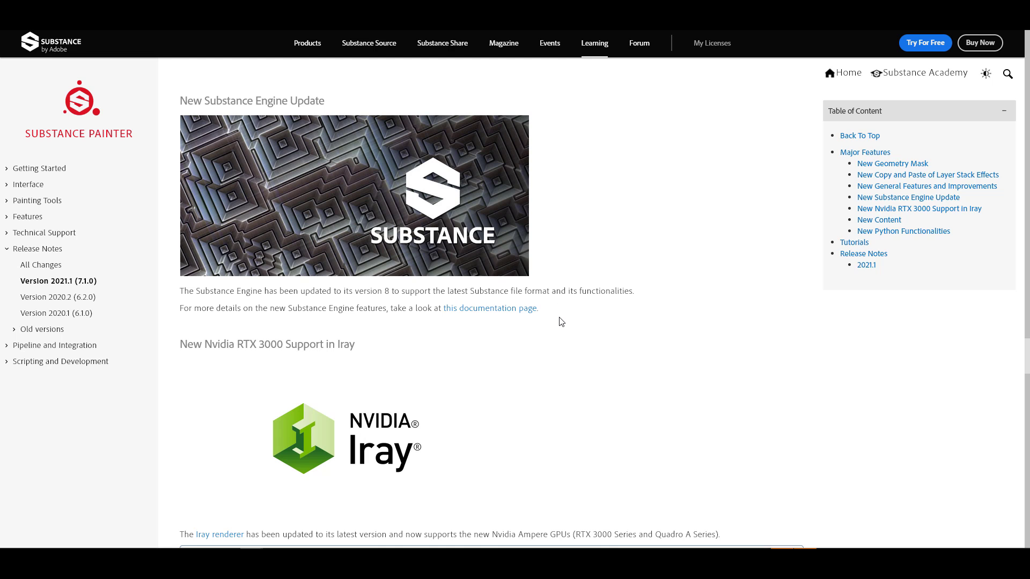
pyautogui.scroll(-1, 562, 322)
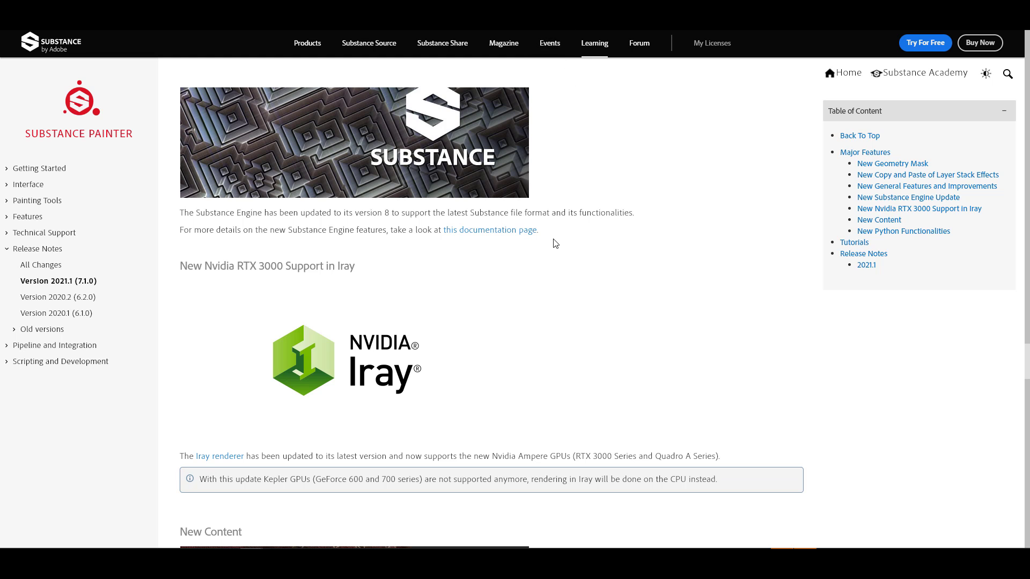
pyautogui.scroll(4, 556, 246)
# Step: Scroll through the Version 2020.2 release notes covering the UV Tile features
pyautogui.scroll(3, 568, 264)
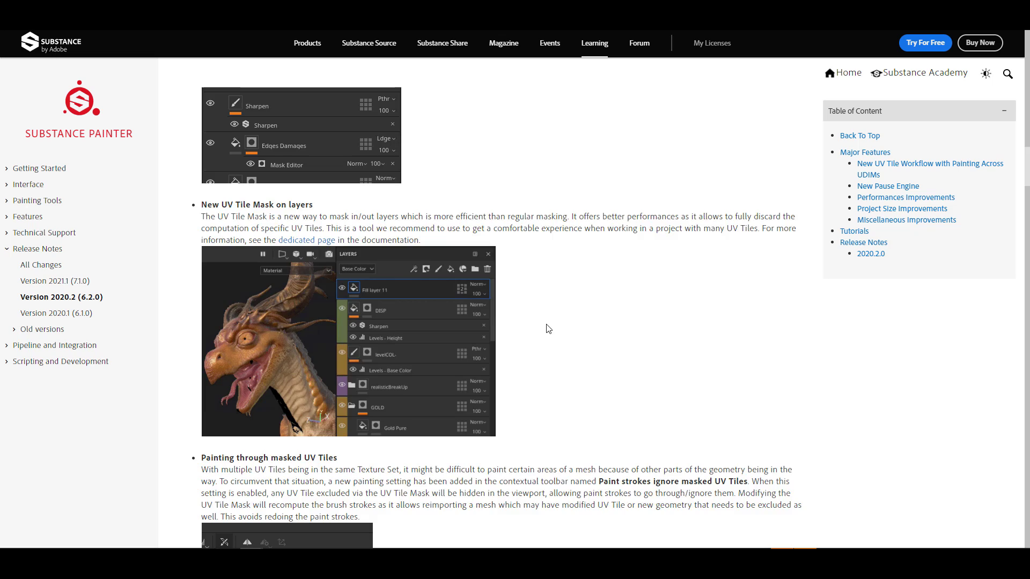
pyautogui.scroll(-12, 548, 328)
pyautogui.scroll(6, 547, 329)
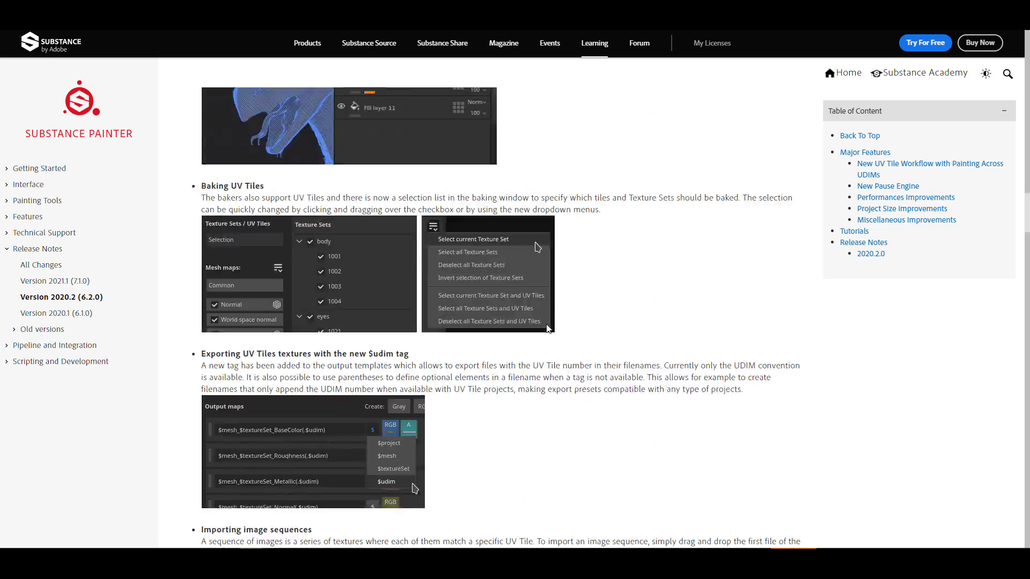
pyautogui.scroll(15, 547, 328)
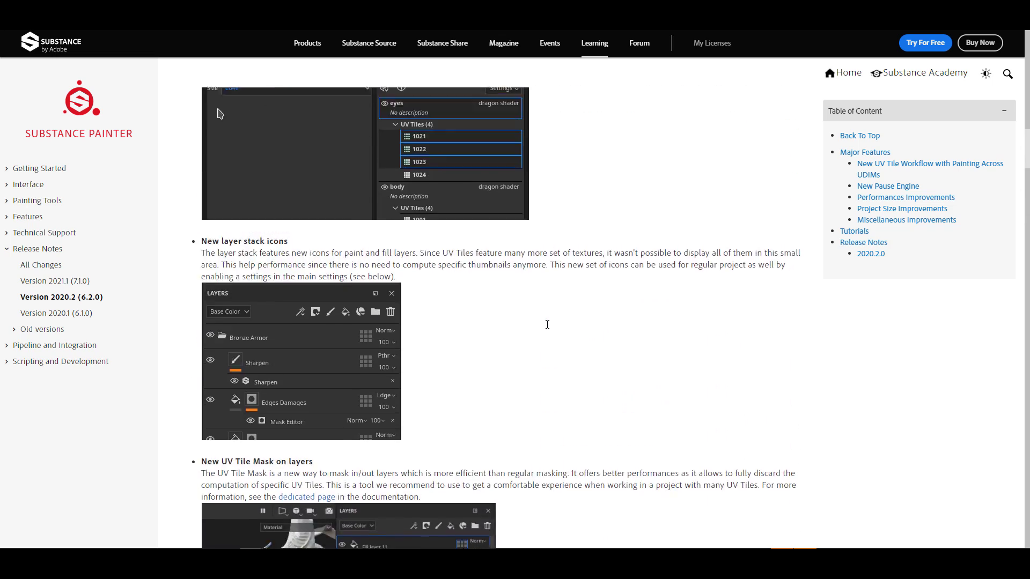
pyautogui.scroll(11, 547, 324)
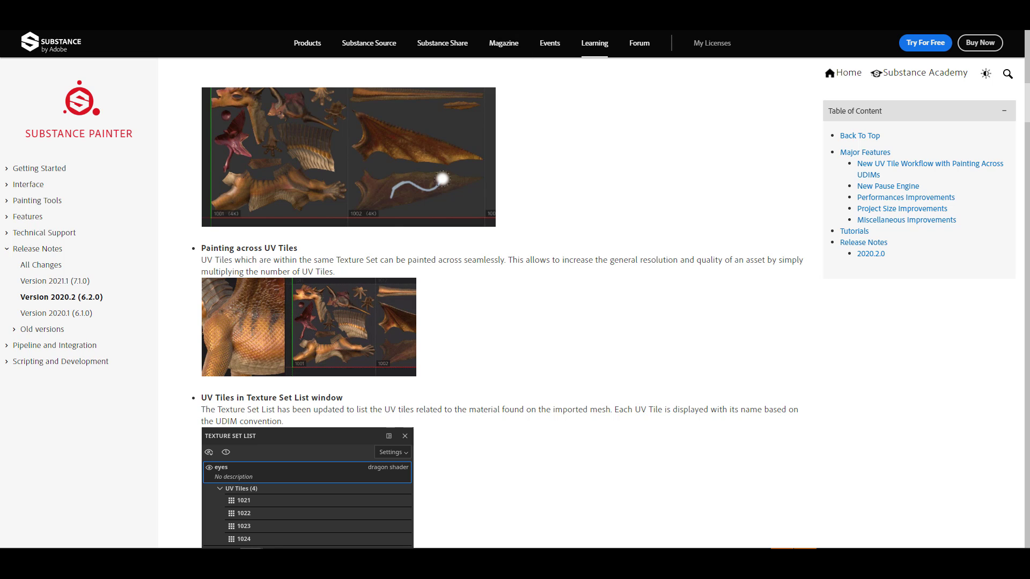
# Step: Return to the 2021.1 release notes and scroll back up the page
pyautogui.hotkey('alt', 'Left')
pyautogui.scroll(15, 494, 252)
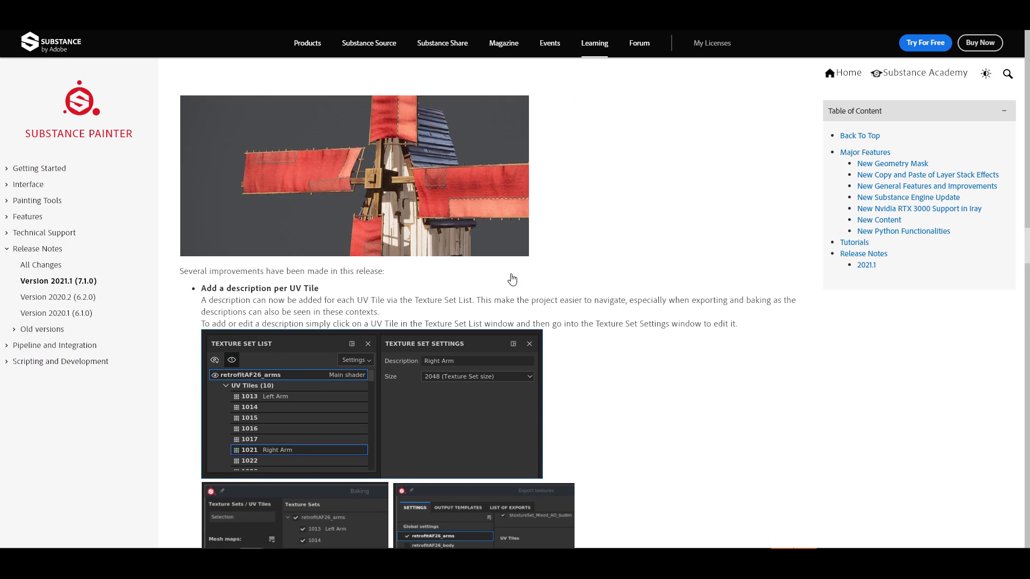
pyautogui.scroll(15, 512, 279)
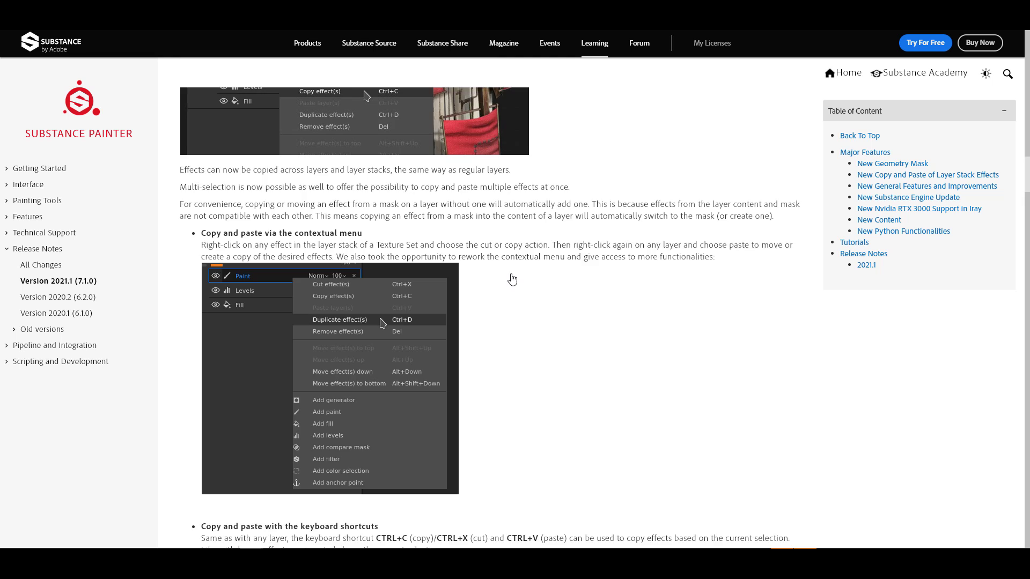
pyautogui.scroll(10, 512, 279)
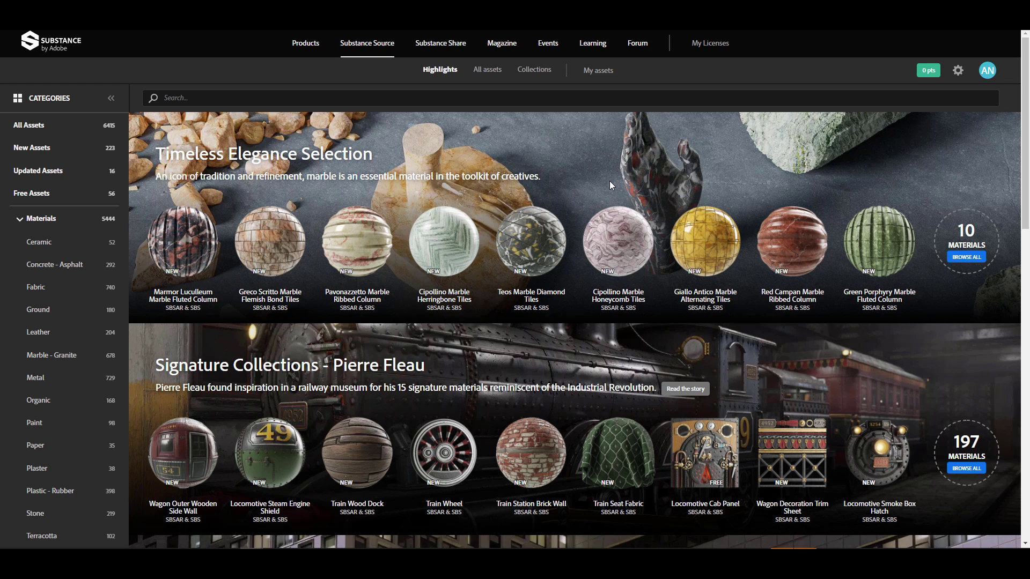
# Step: Browse the Highlights through the Urban Environment, Decals and Stylized collections
pyautogui.moveTo(275, 257)
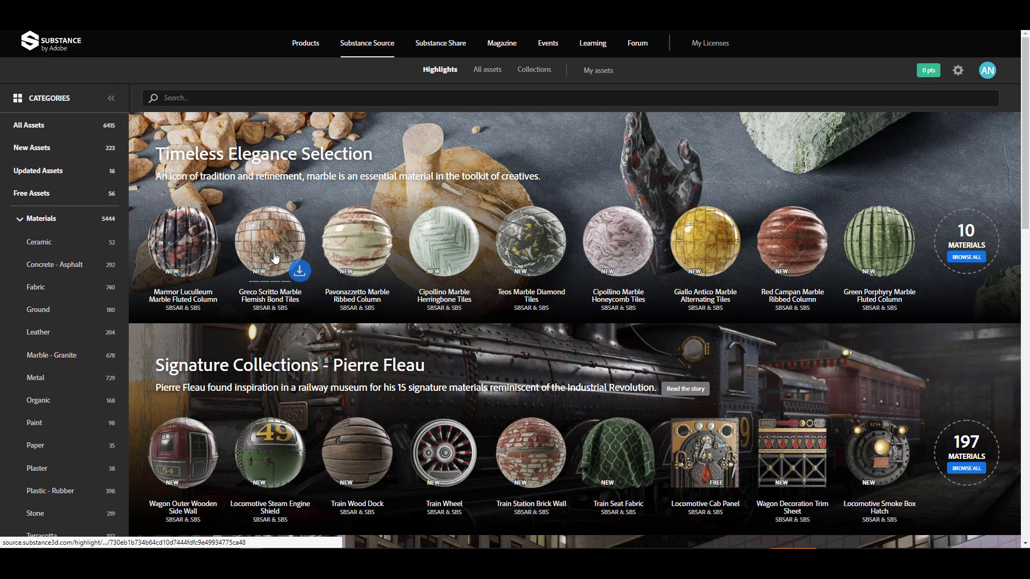
pyautogui.scroll(-9, 532, 297)
pyautogui.scroll(-4, 532, 298)
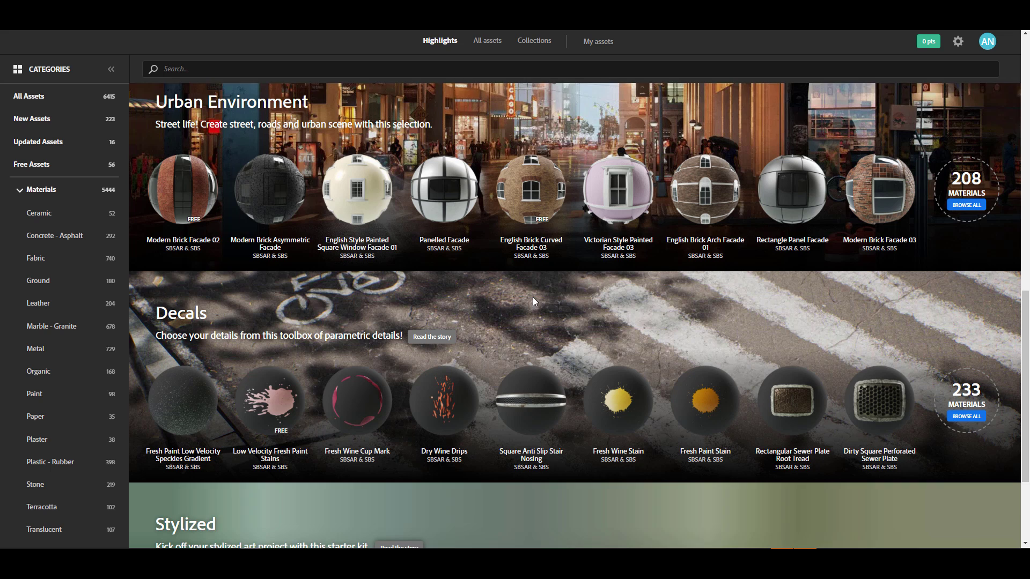
pyautogui.moveTo(357, 230)
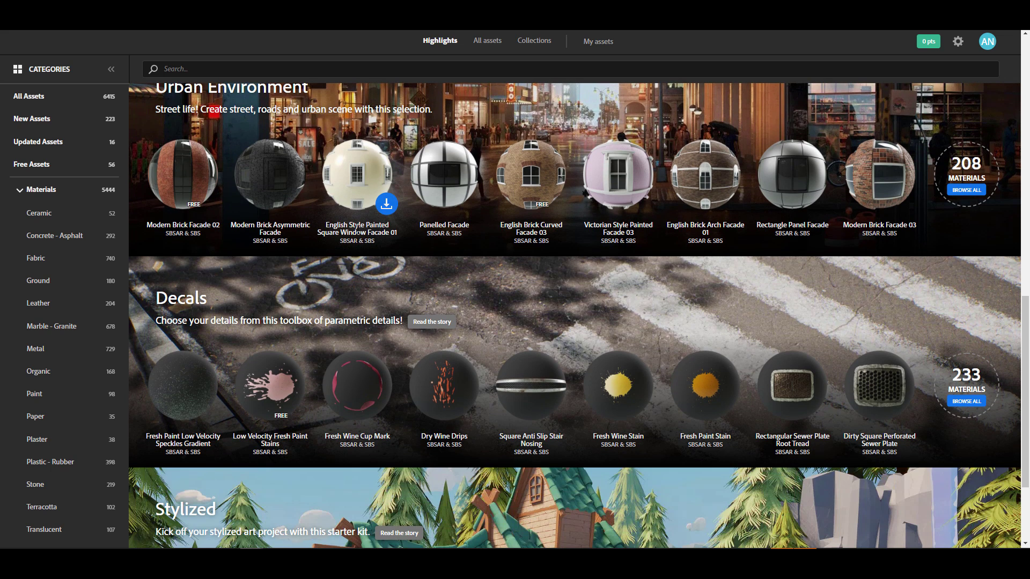
pyautogui.scroll(-2, 358, 231)
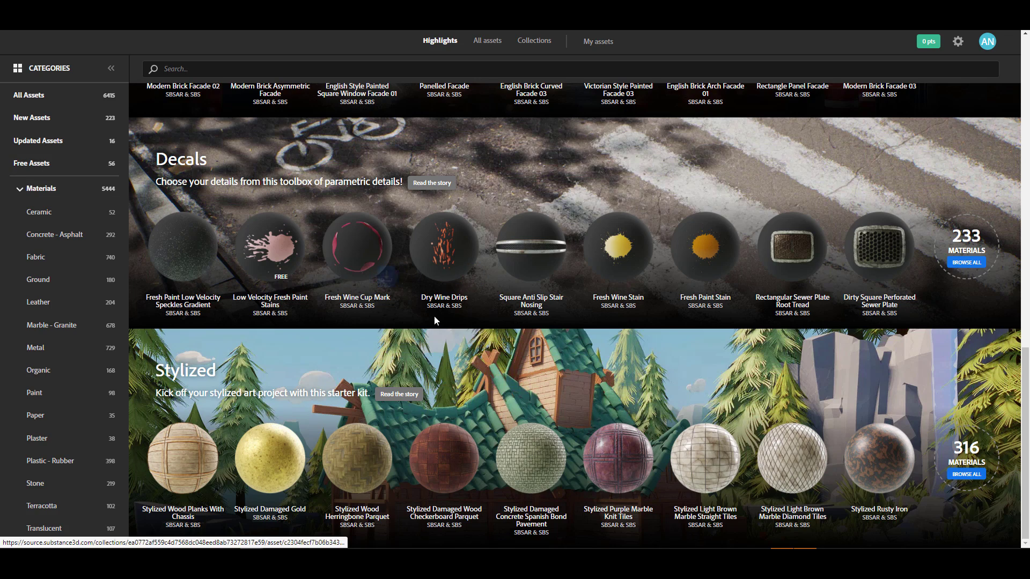
pyautogui.scroll(10, 434, 316)
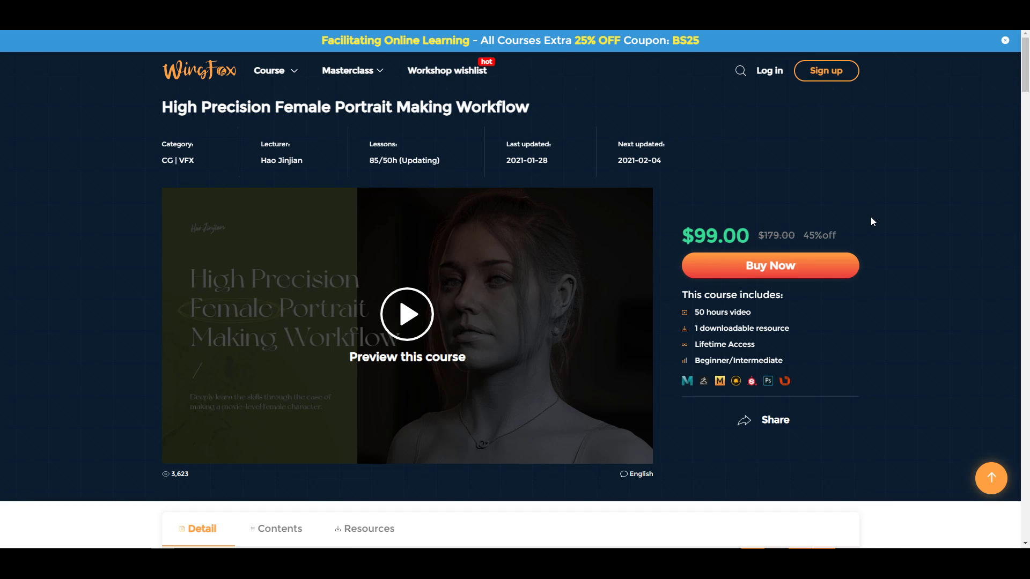
# Step: Scroll the $99.00 portrait course page down to its Chapter 1 contents and back
pyautogui.scroll(-4, 871, 218)
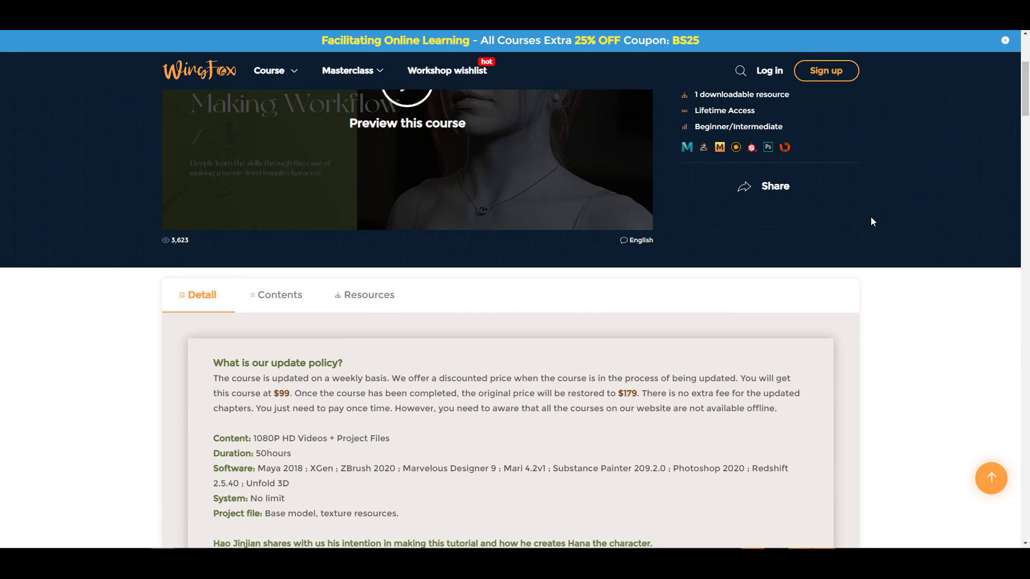
pyautogui.scroll(4, 871, 217)
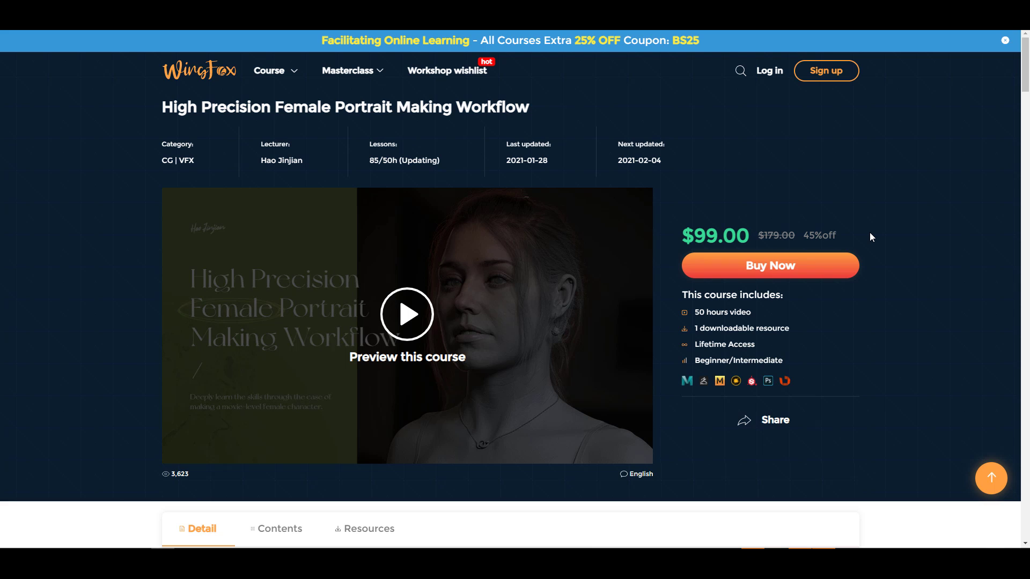
pyautogui.scroll(-9, 870, 236)
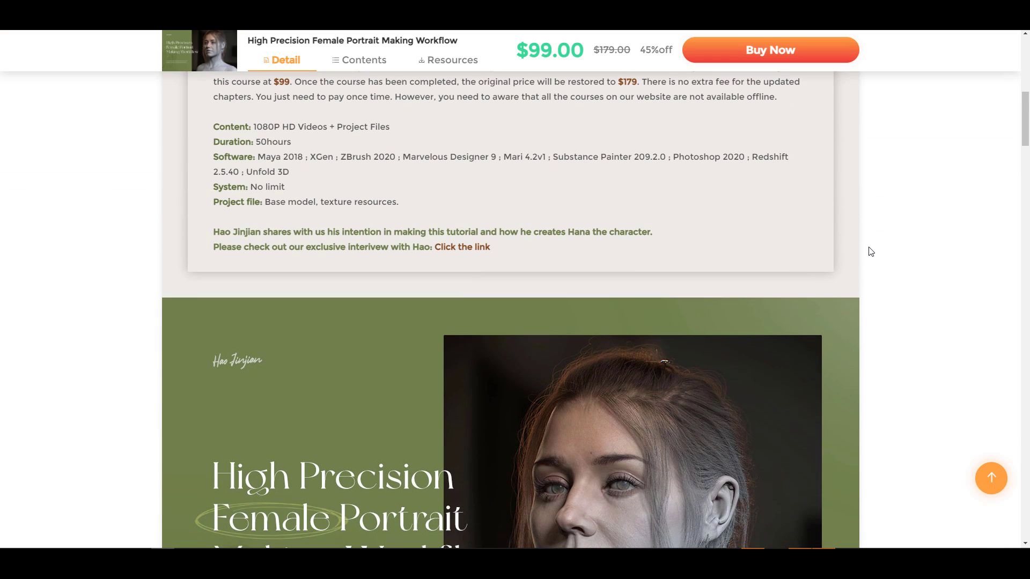
pyautogui.scroll(8, 870, 251)
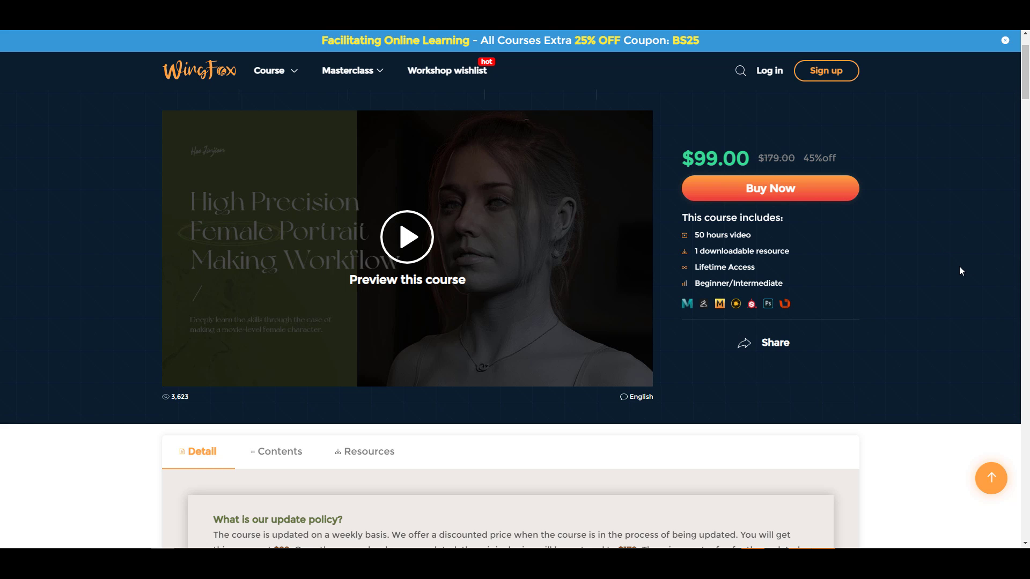
pyautogui.scroll(-7, 646, 276)
pyautogui.scroll(7, 582, 293)
pyautogui.click(291, 449)
pyautogui.scroll(-8, 912, 397)
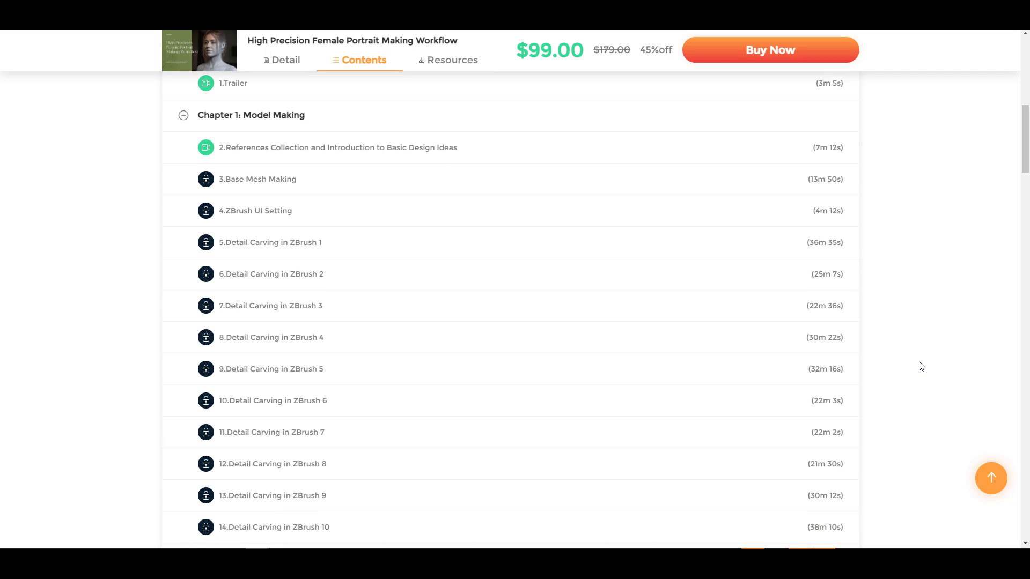
pyautogui.scroll(-15, 921, 366)
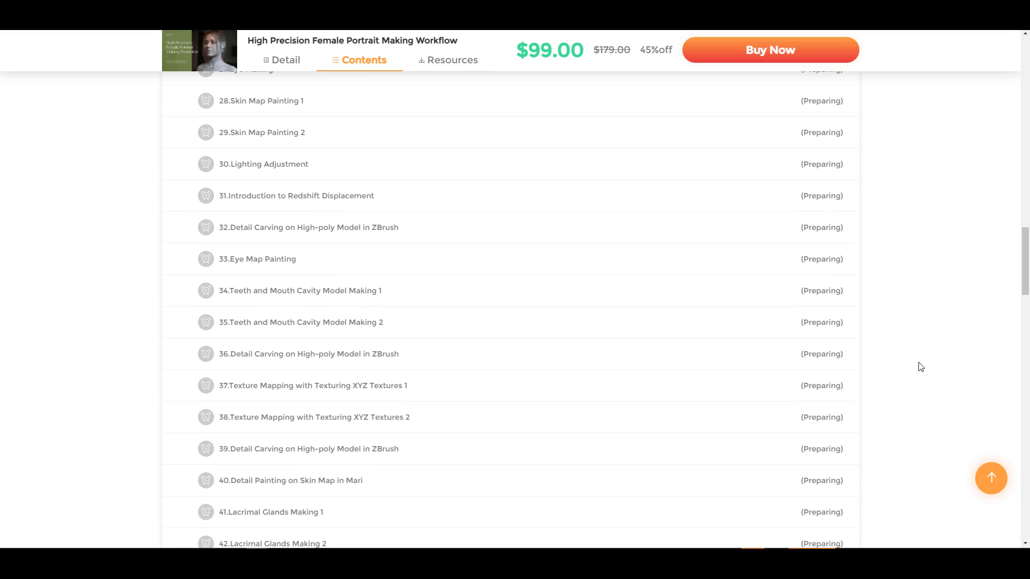
pyautogui.scroll(-2, 921, 366)
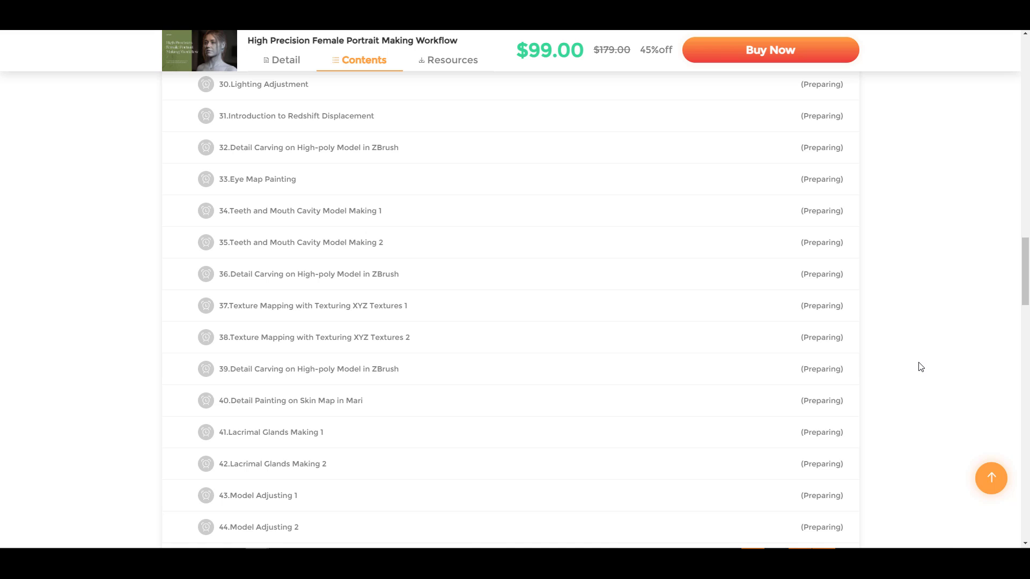
pyautogui.scroll(-3, 920, 367)
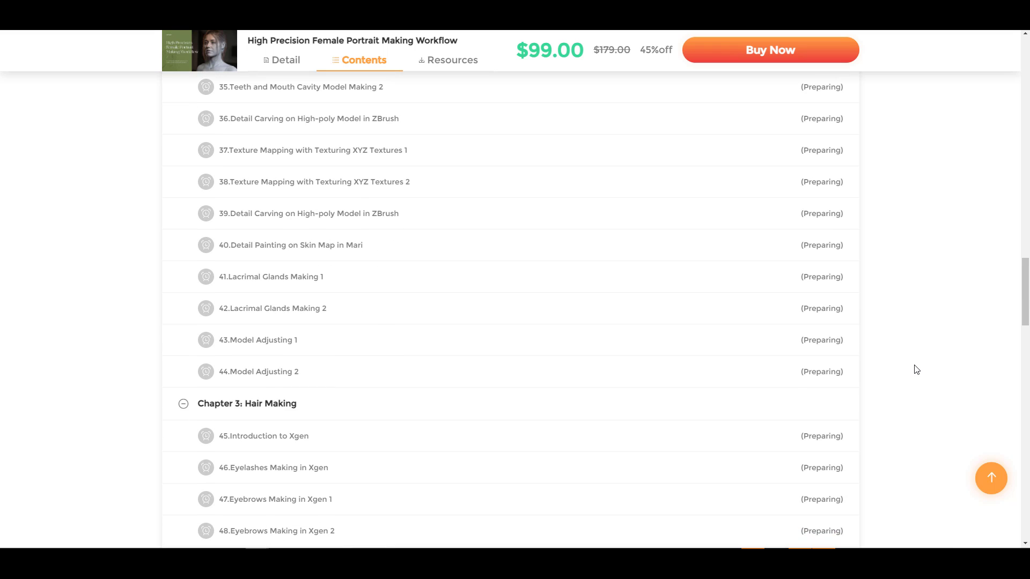
pyautogui.scroll(3, 916, 370)
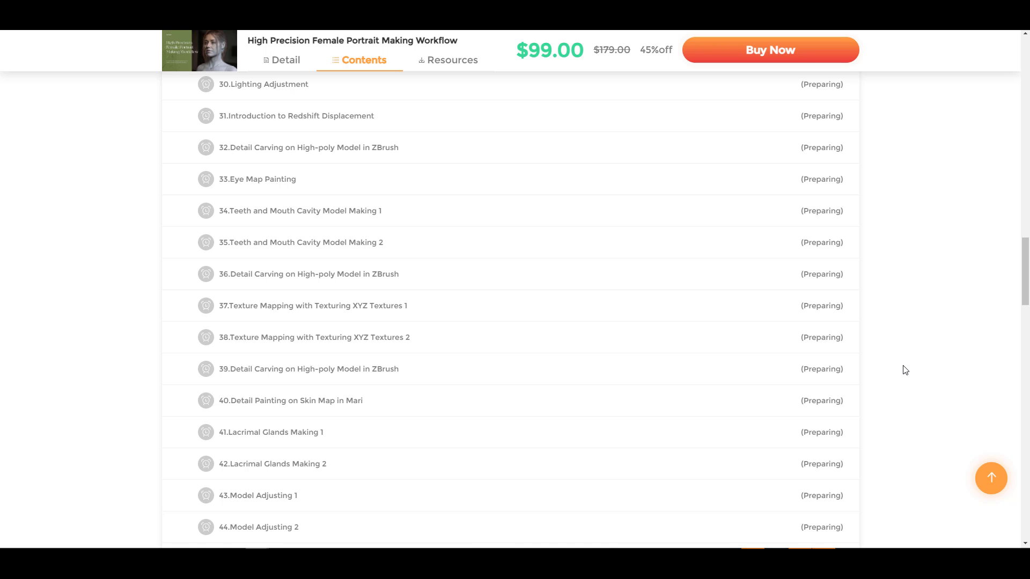
pyautogui.scroll(-20, 905, 370)
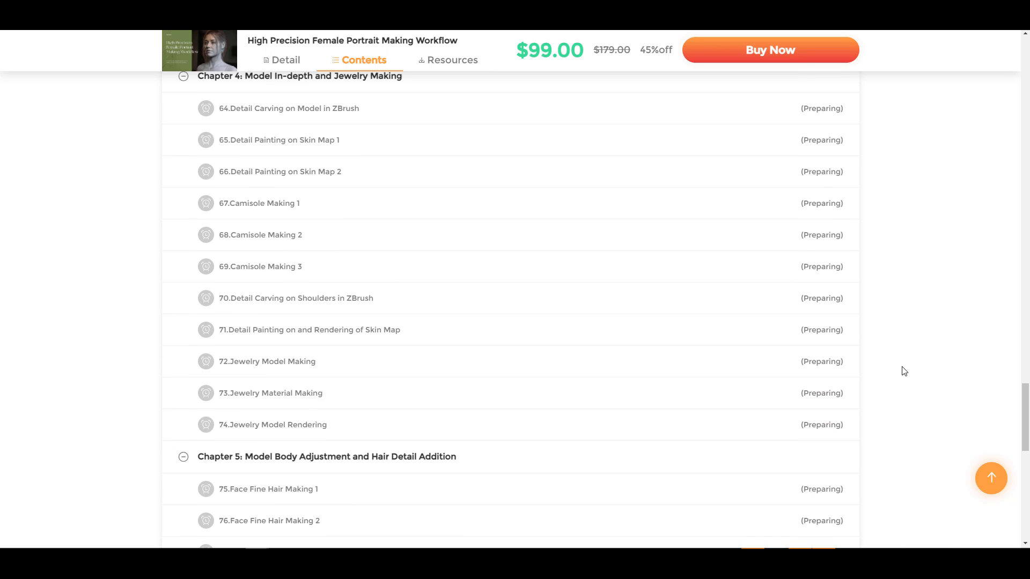
pyautogui.scroll(-8, 904, 370)
pyautogui.scroll(17, 906, 370)
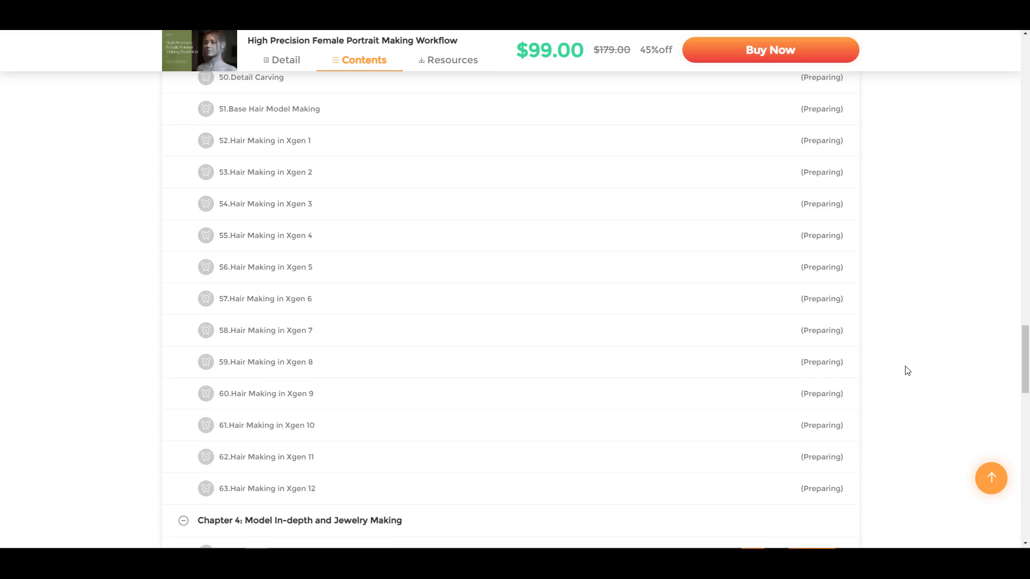
pyautogui.scroll(20, 905, 370)
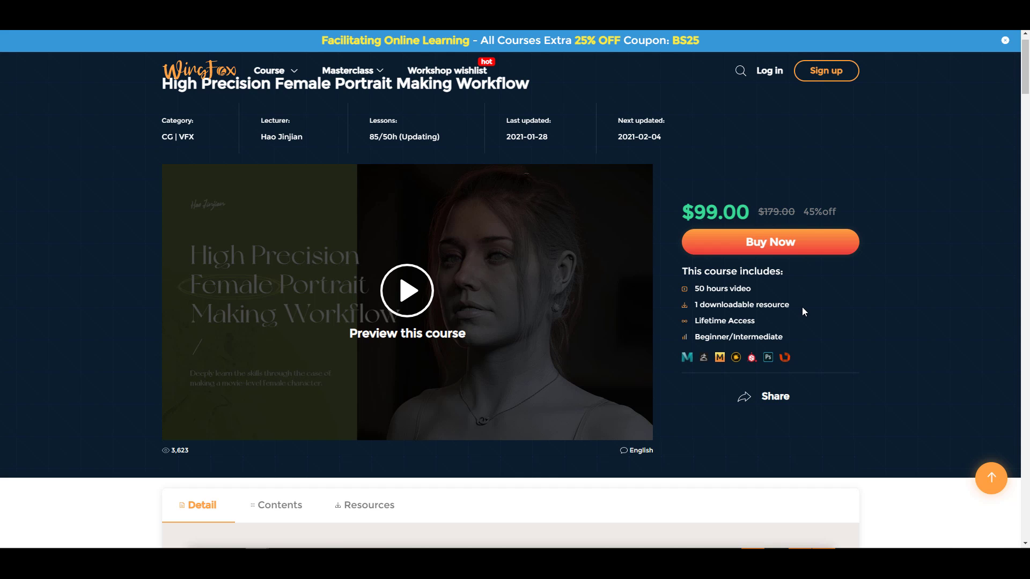
pyautogui.scroll(-15, 802, 311)
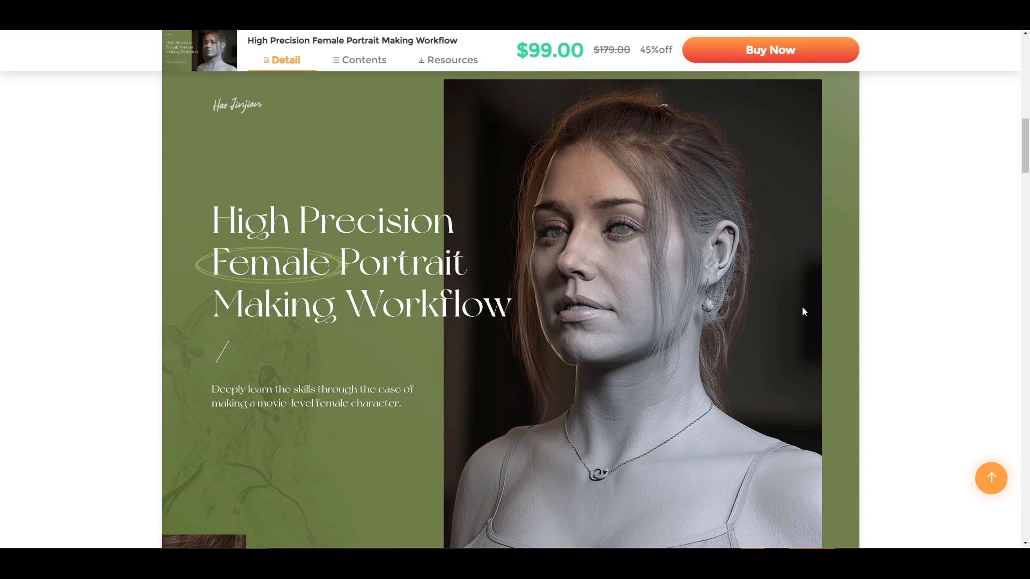
pyautogui.scroll(-12, 803, 311)
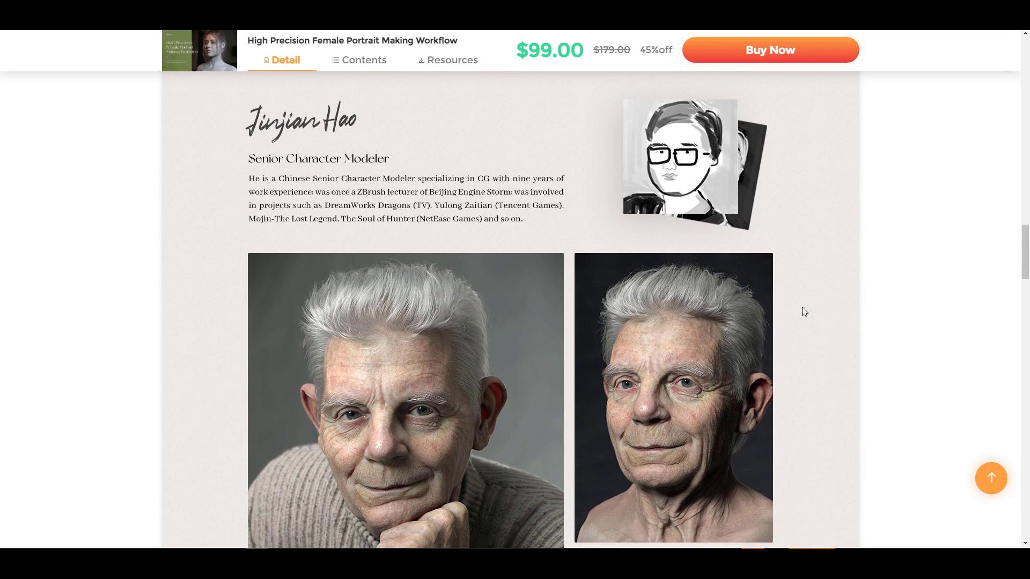
pyautogui.scroll(-12, 803, 311)
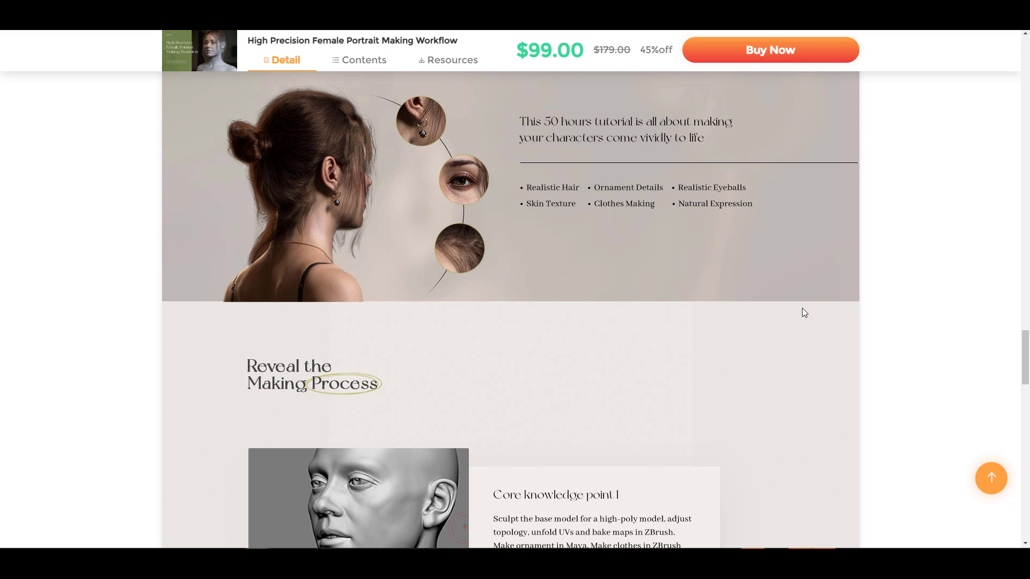
pyautogui.scroll(12, 827, 337)
pyautogui.scroll(15, 826, 333)
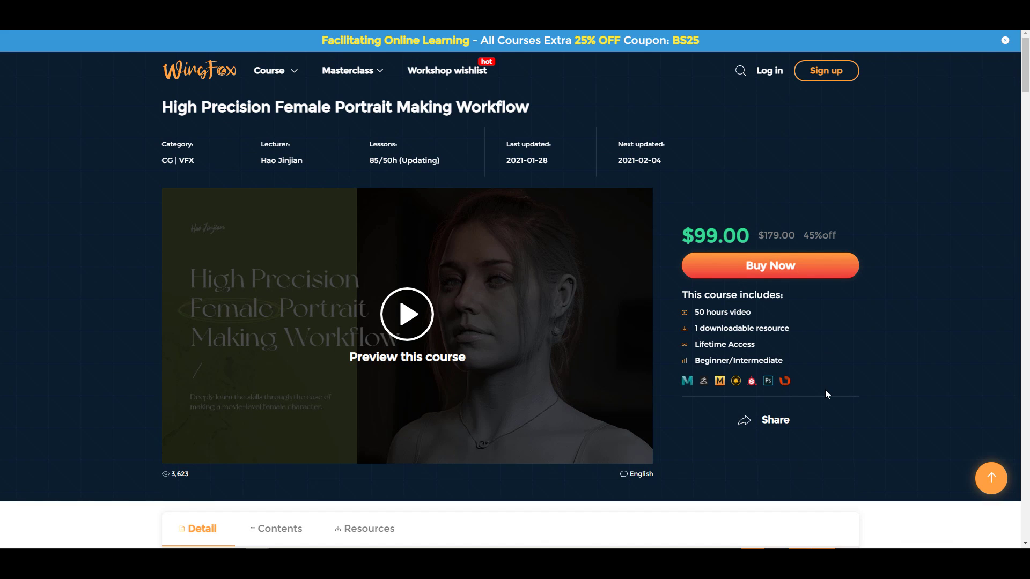
pyautogui.scroll(-7, 825, 390)
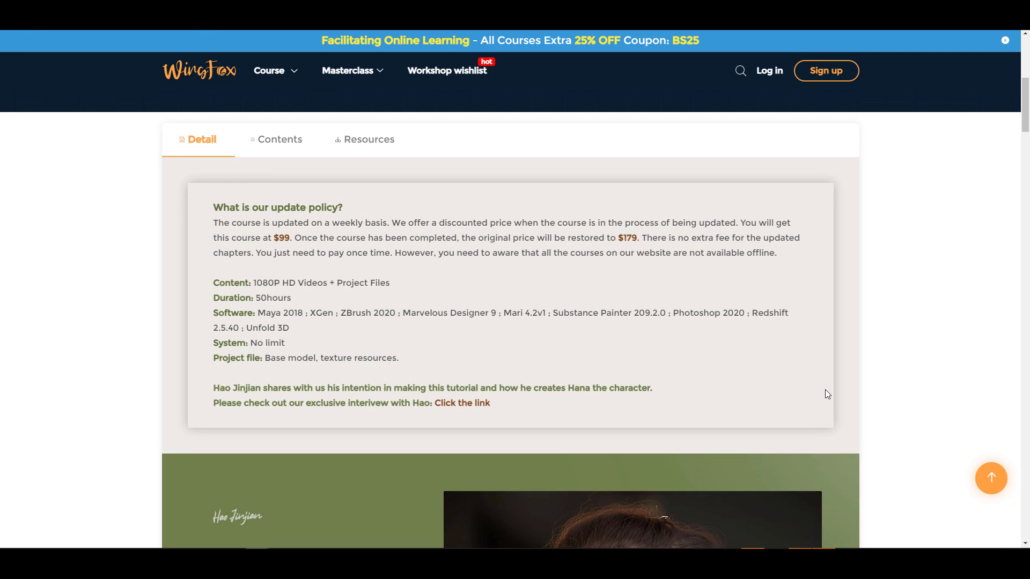
pyautogui.scroll(-5, 825, 394)
pyautogui.scroll(8, 825, 389)
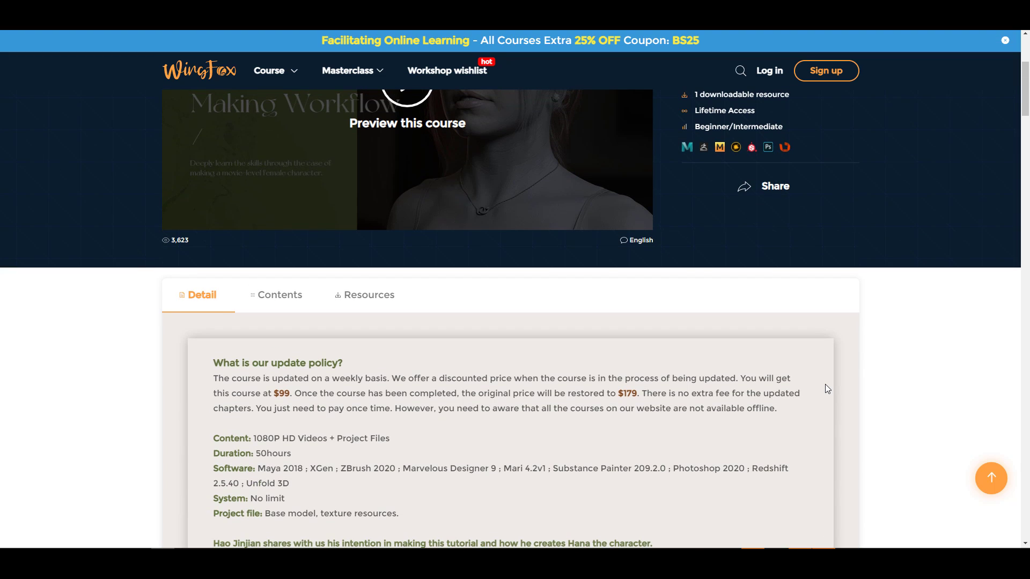
pyautogui.scroll(-15, 824, 385)
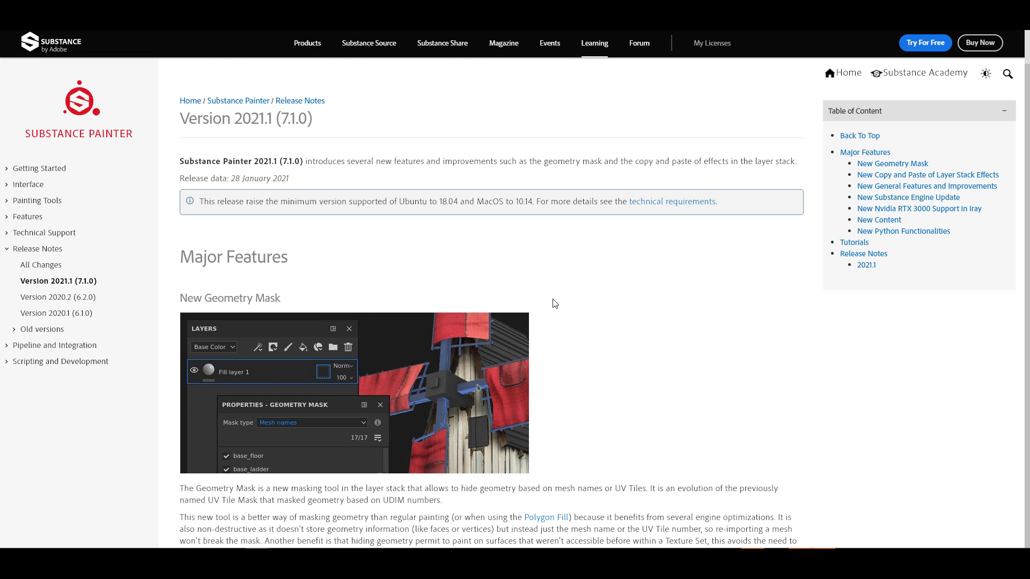
# Step: Scroll the 2021.1 release notes down through the geometry mask section
pyautogui.scroll(-9, 624, 329)
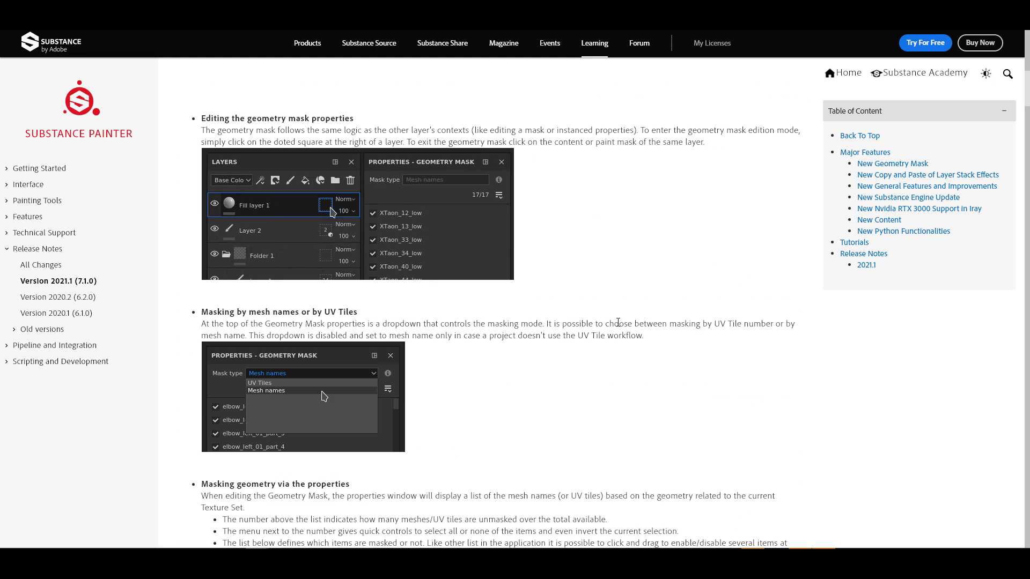
pyautogui.scroll(-2, 618, 325)
pyautogui.scroll(-5, 621, 322)
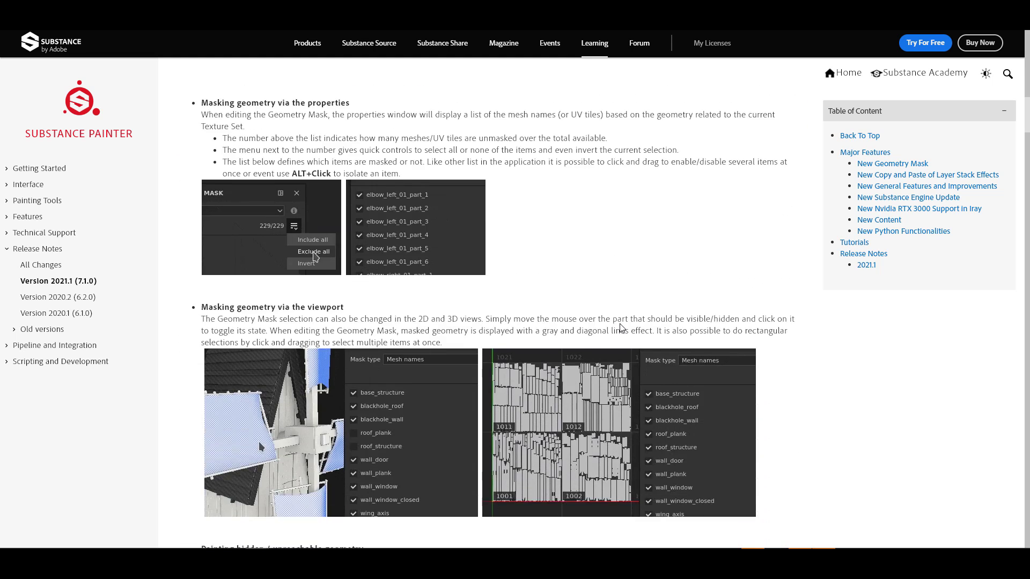
pyautogui.scroll(10, 621, 322)
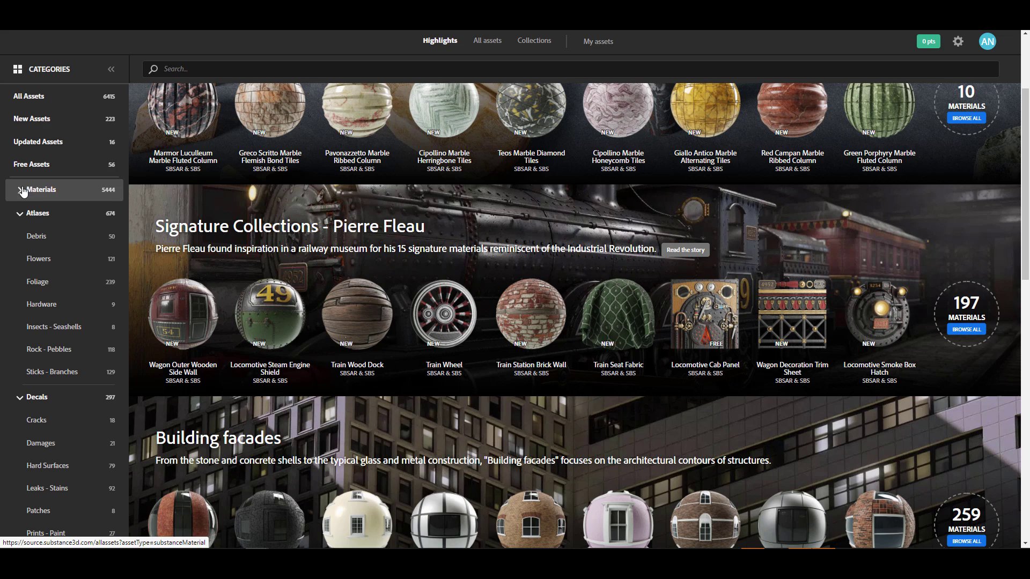
# Step: Filter to Free Assets (56) and browse materials like Skyros Marble and Triple Panel Building
pyautogui.click(32, 164)
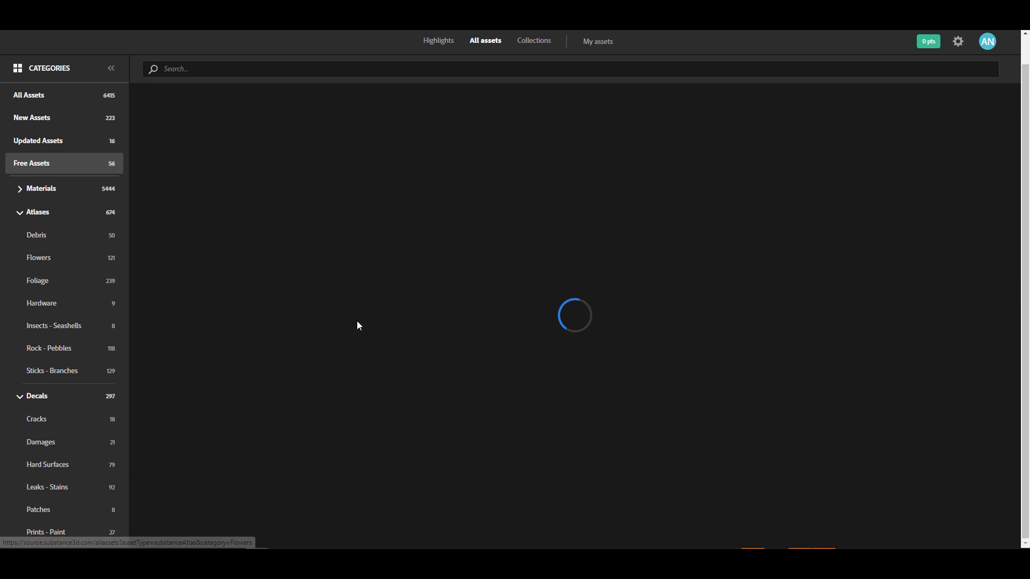
pyautogui.scroll(1, 424, 332)
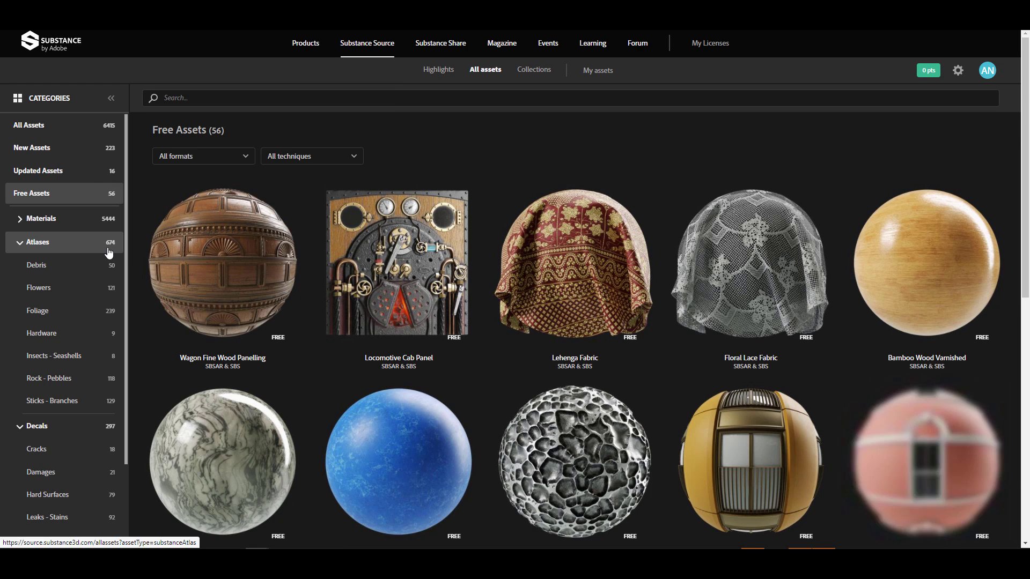
pyautogui.scroll(-2, 567, 363)
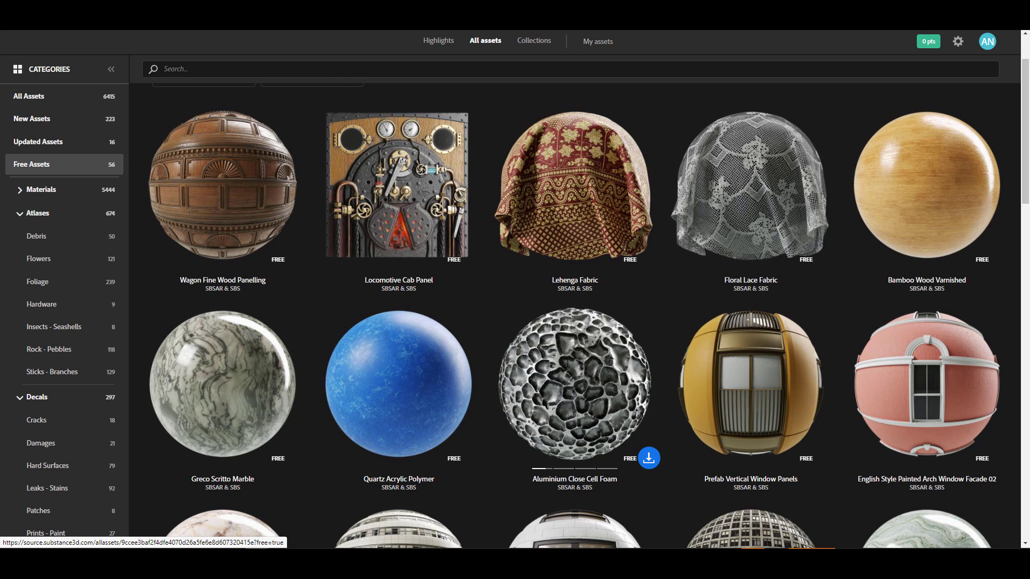
pyautogui.scroll(-7, 346, 343)
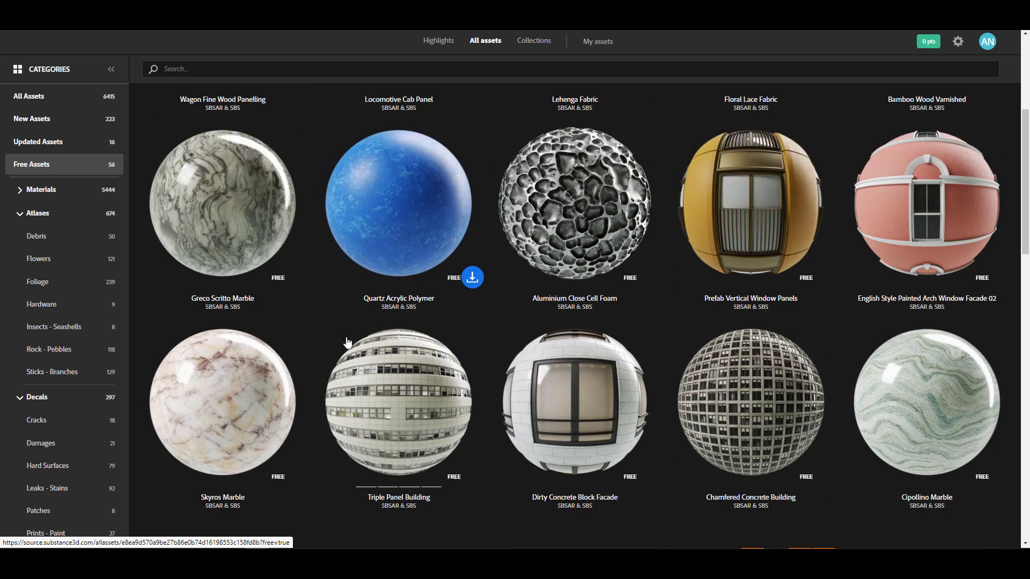
pyautogui.scroll(-7, 346, 343)
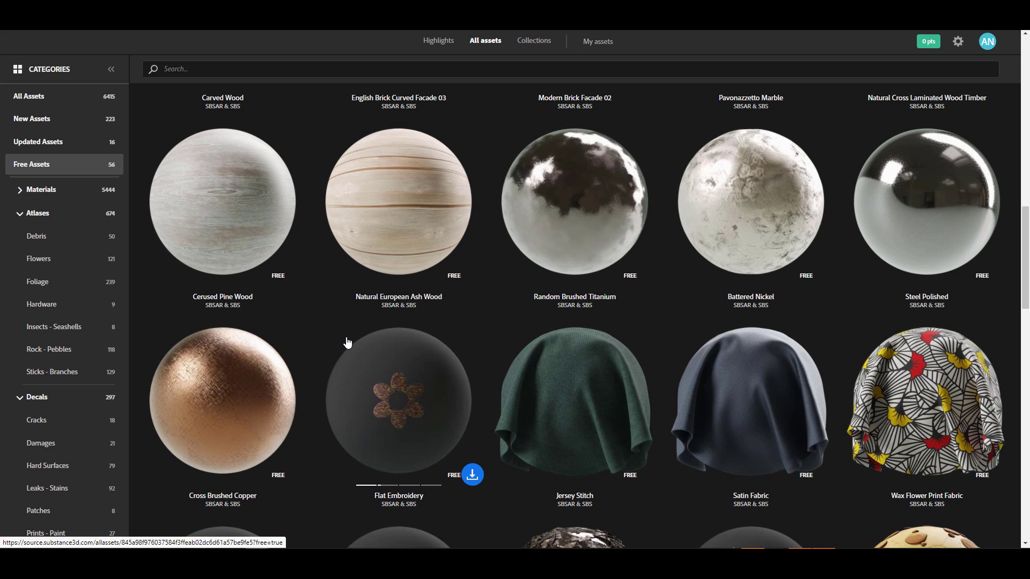
pyautogui.scroll(-5, 347, 342)
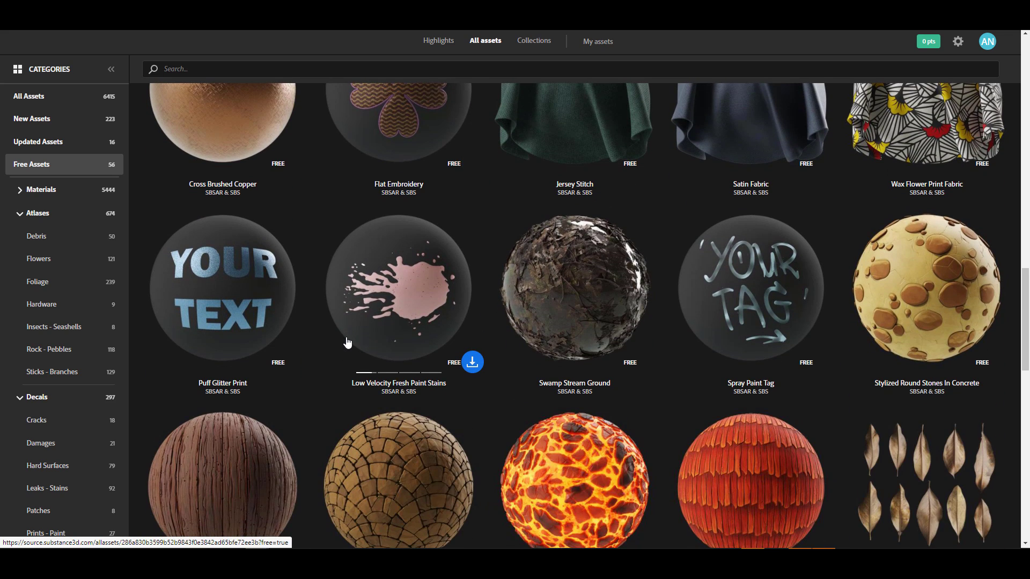
pyautogui.scroll(10, 347, 342)
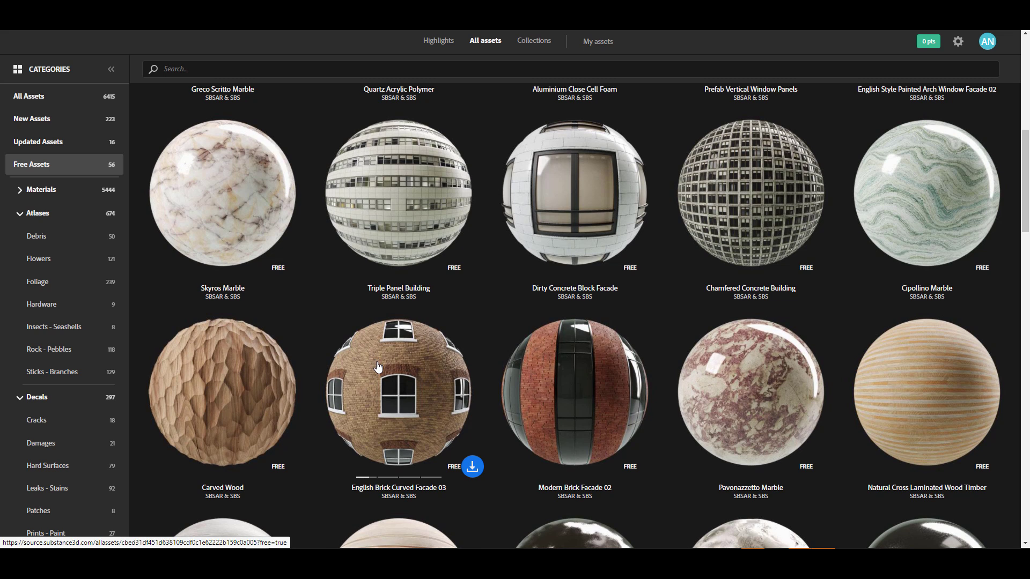
pyautogui.scroll(3, 377, 367)
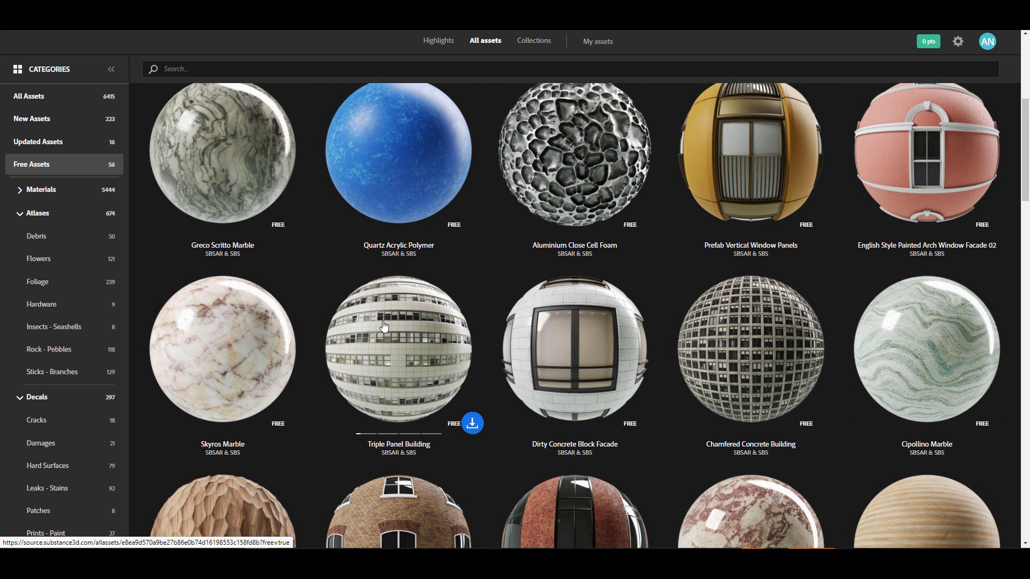